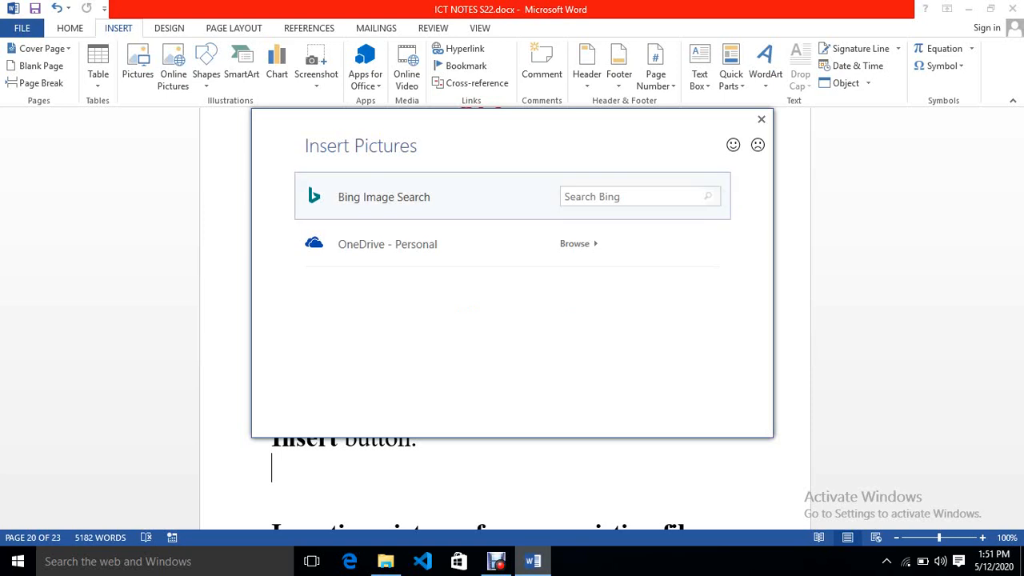
- Search Bing online pictures for "cpu"
{"action": "left_click", "coordinate": [602, 199]}
{"action": "type", "text": "cpc"}
{"action": "key", "text": "BackSpace"}
{"action": "type", "text": "u"}
{"action": "left_click", "coordinate": [708, 196]}
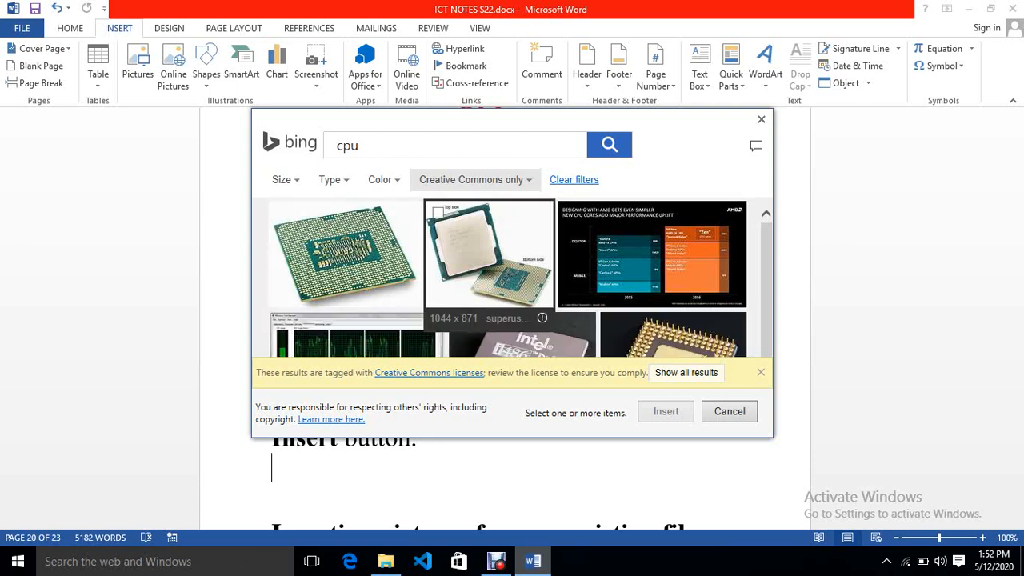
- Insert the gold-pinned processor image from the results and resize it to about 3.88" high by 5.28" wide
{"action": "left_click_drag", "start_coordinate": [766, 272], "coordinate": [766, 276]}
{"action": "scroll", "coordinate": [512, 278], "scroll_direction": "down", "scroll_amount": 10}
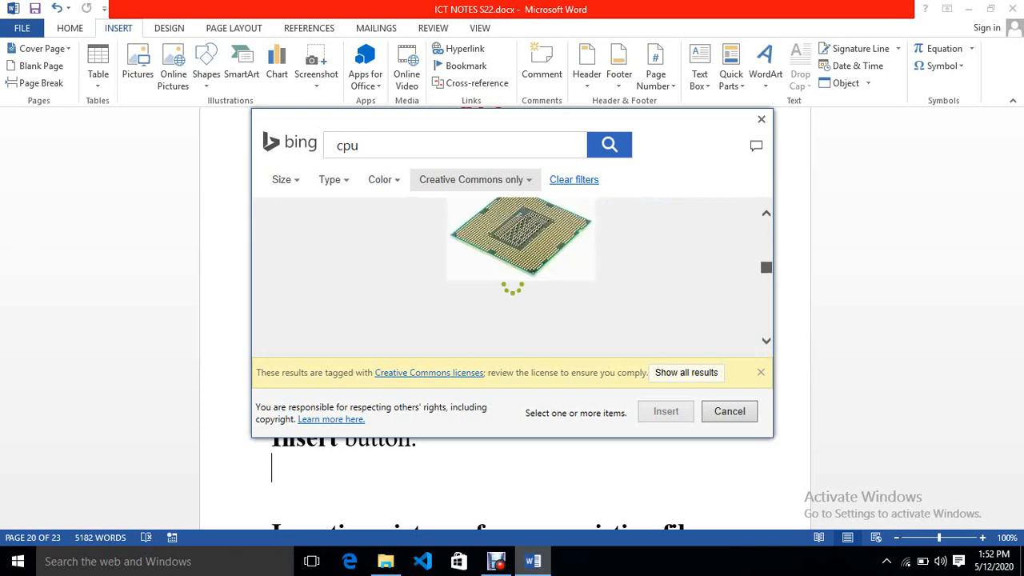
{"action": "left_click_drag", "start_coordinate": [767, 253], "coordinate": [767, 229]}
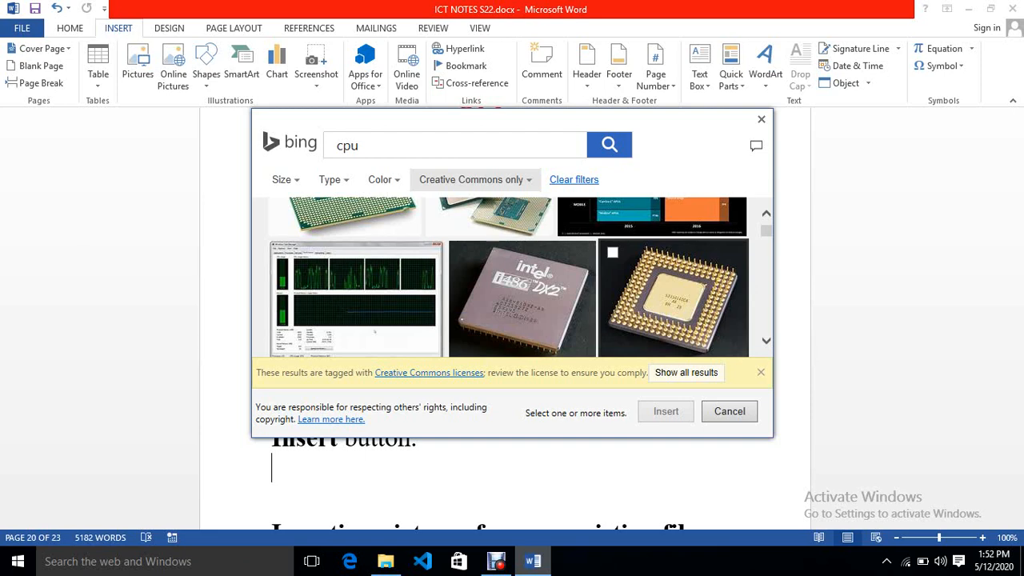
{"action": "left_click", "coordinate": [674, 298]}
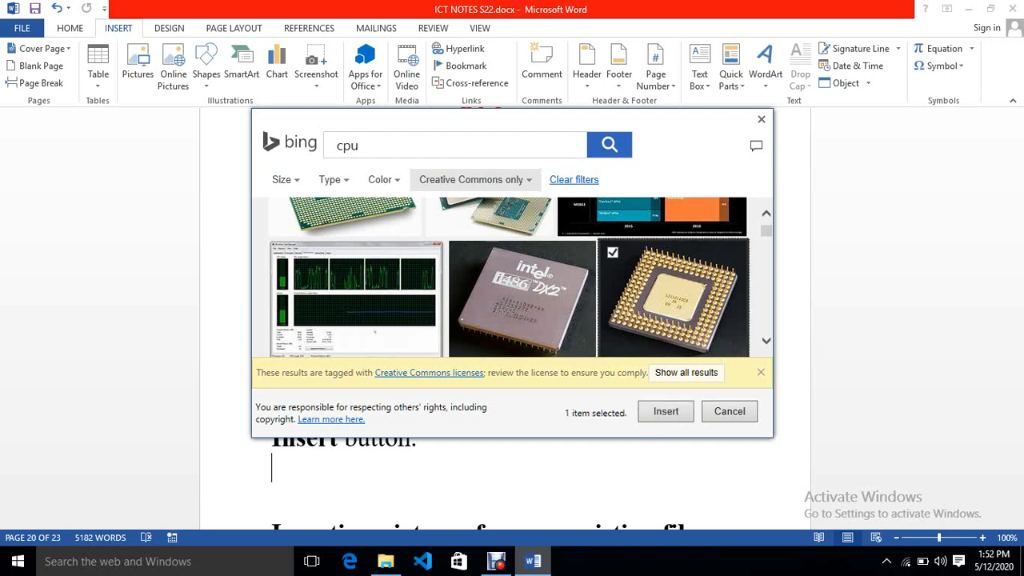
{"action": "left_click", "coordinate": [666, 411]}
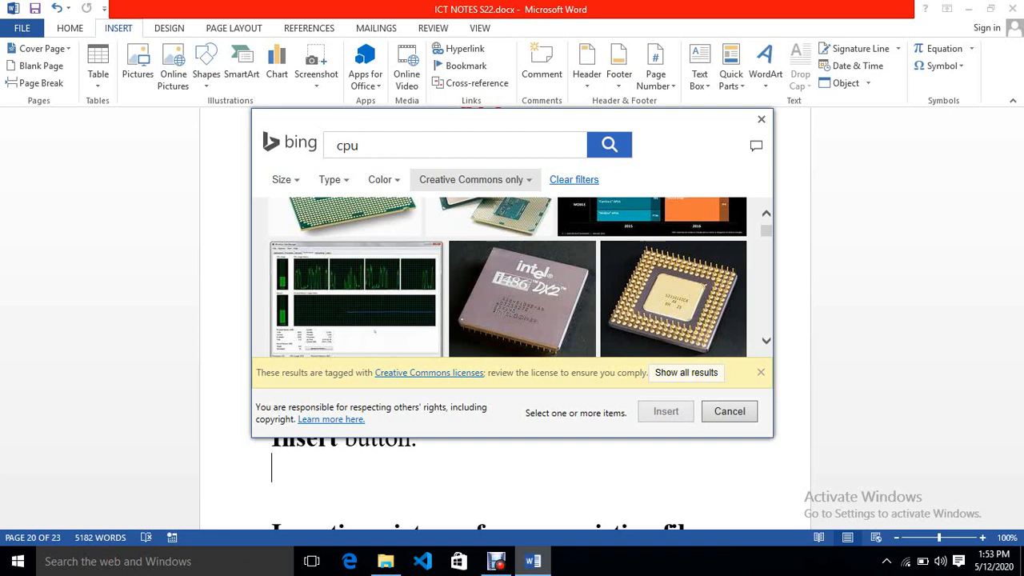
{"action": "left_click_drag", "start_coordinate": [672, 121], "coordinate": [684, 95]}
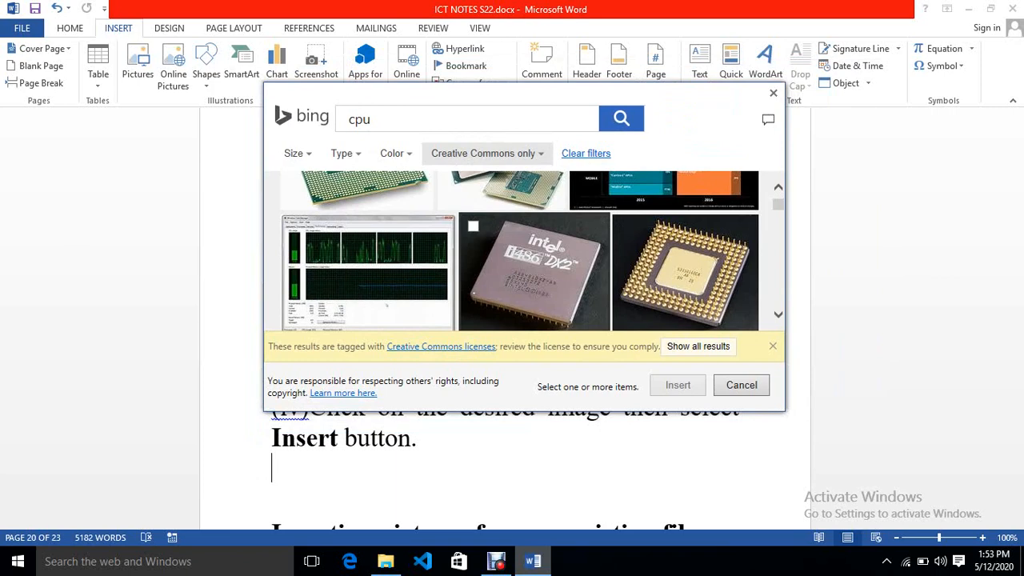
{"action": "double_click", "coordinate": [534, 272]}
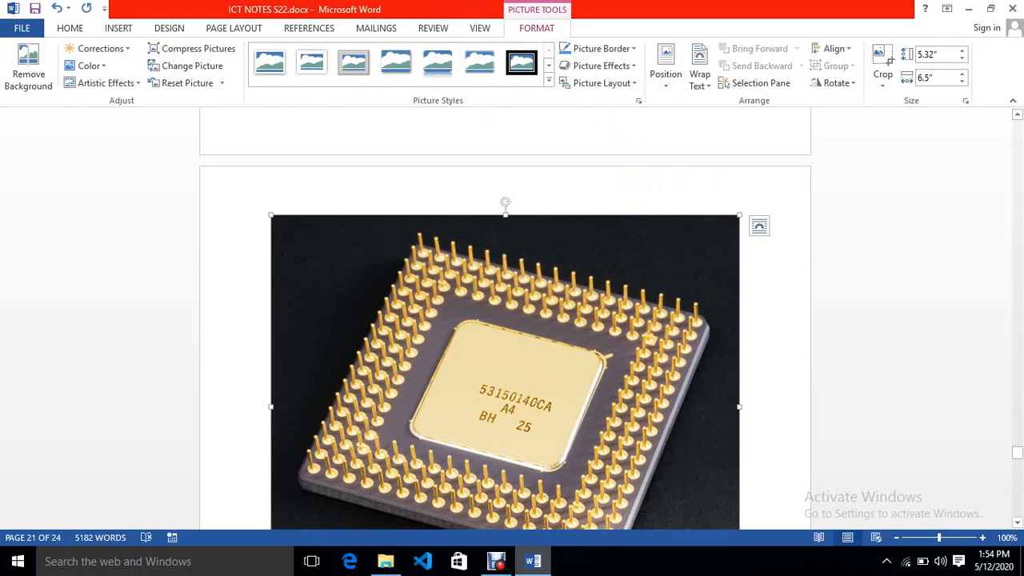
{"action": "left_click_drag", "start_coordinate": [505, 214], "coordinate": [505, 312]}
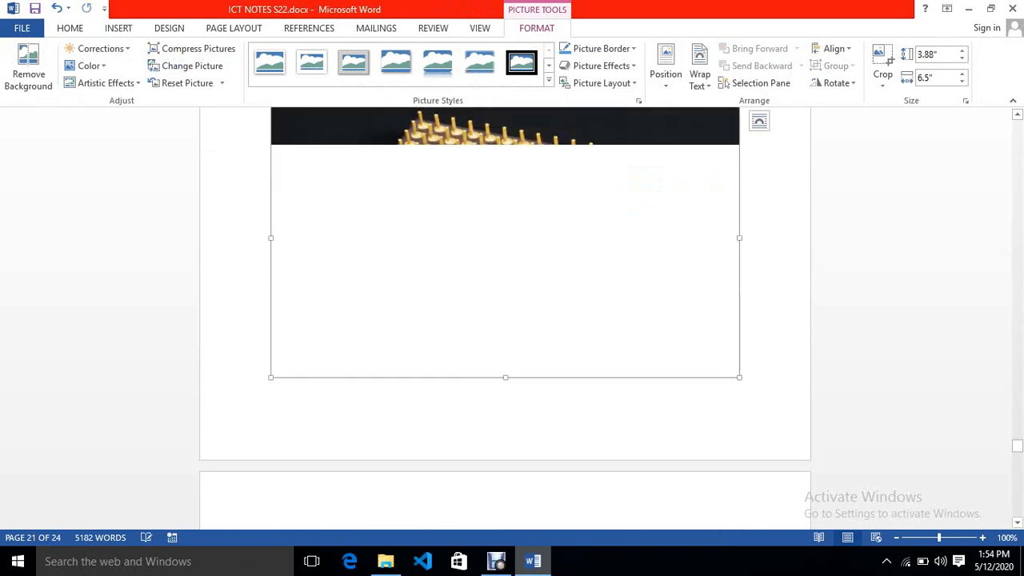
{"action": "left_click_drag", "start_coordinate": [739, 249], "coordinate": [652, 249]}
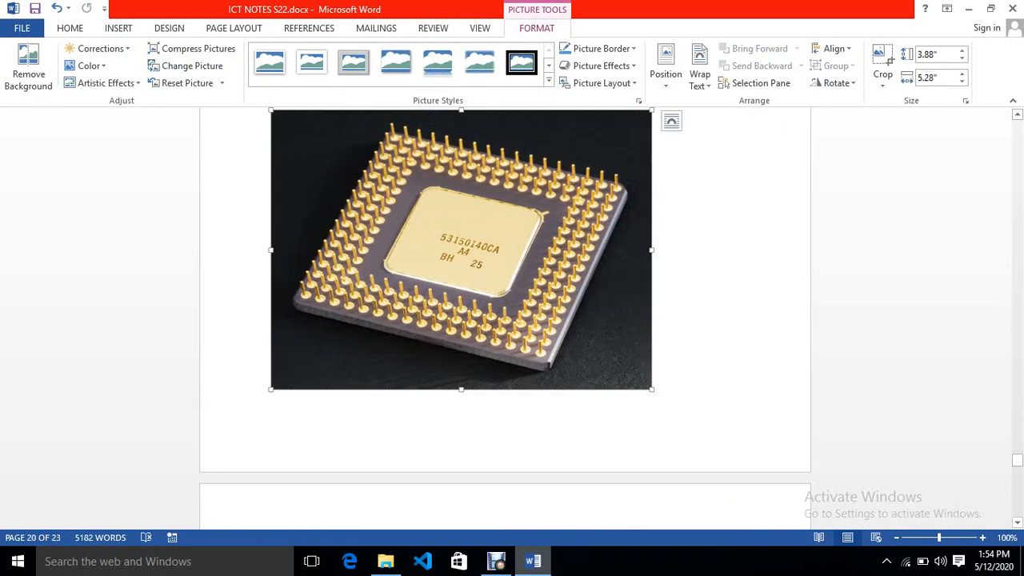
- Color the heading "Inserting pictures from an existing file" red and add a blank line below it
{"action": "left_click", "coordinate": [1017, 115]}
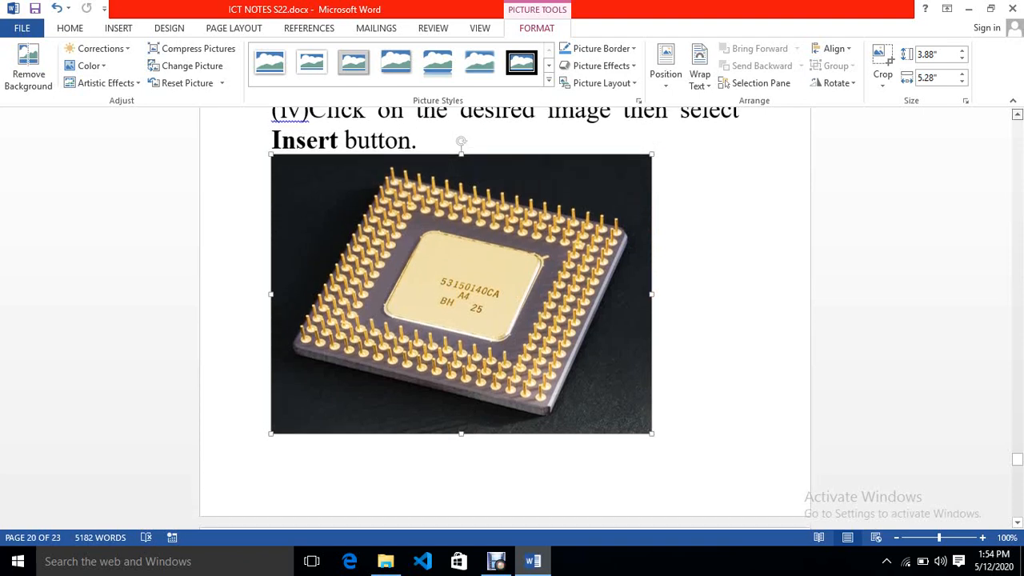
{"action": "scroll", "coordinate": [505, 318], "scroll_direction": "up", "scroll_amount": 3}
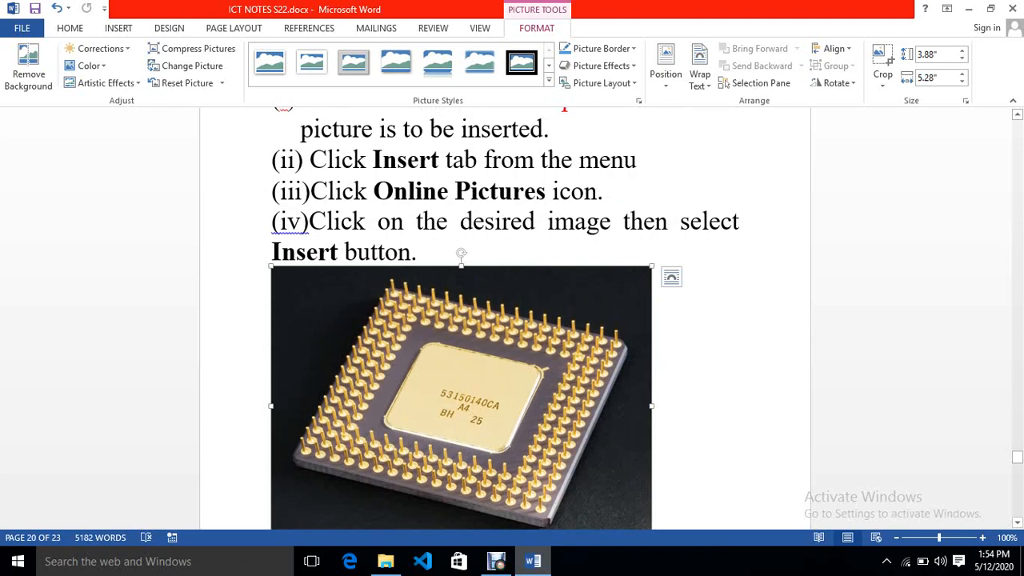
{"action": "left_click_drag", "start_coordinate": [1018, 457], "coordinate": [1017, 468]}
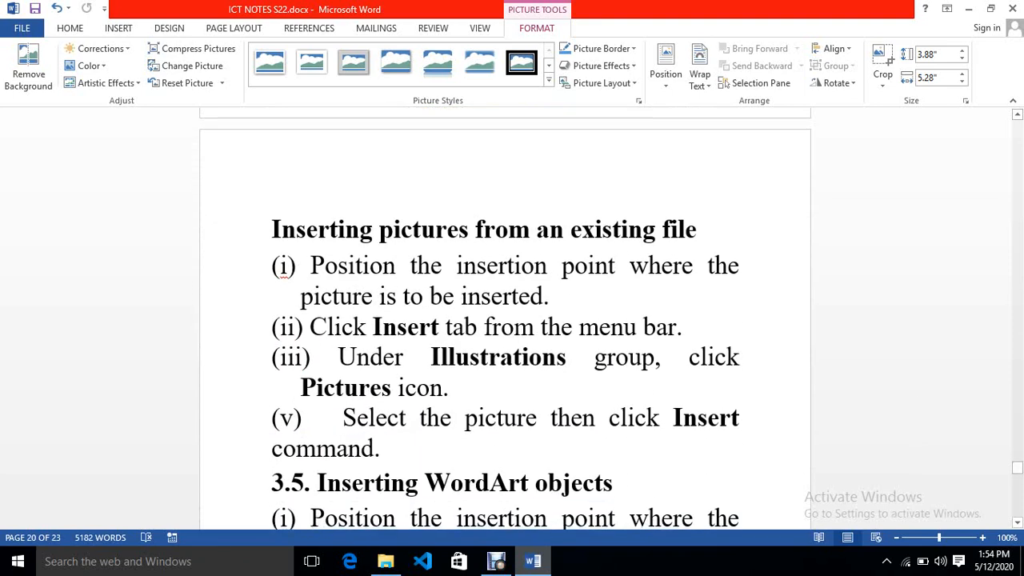
{"action": "left_click_drag", "start_coordinate": [697, 230], "coordinate": [271, 229]}
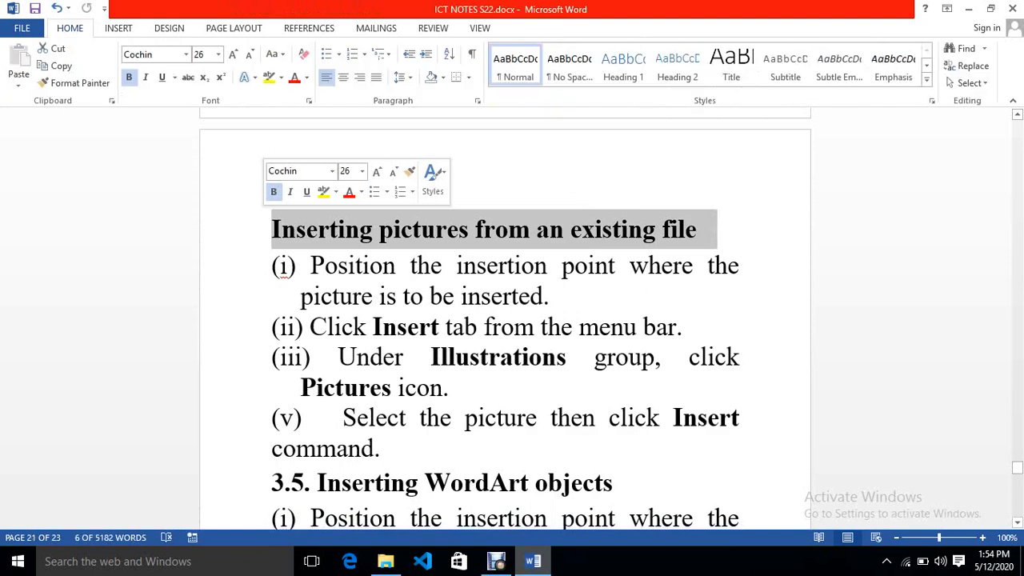
{"action": "left_click", "coordinate": [348, 192]}
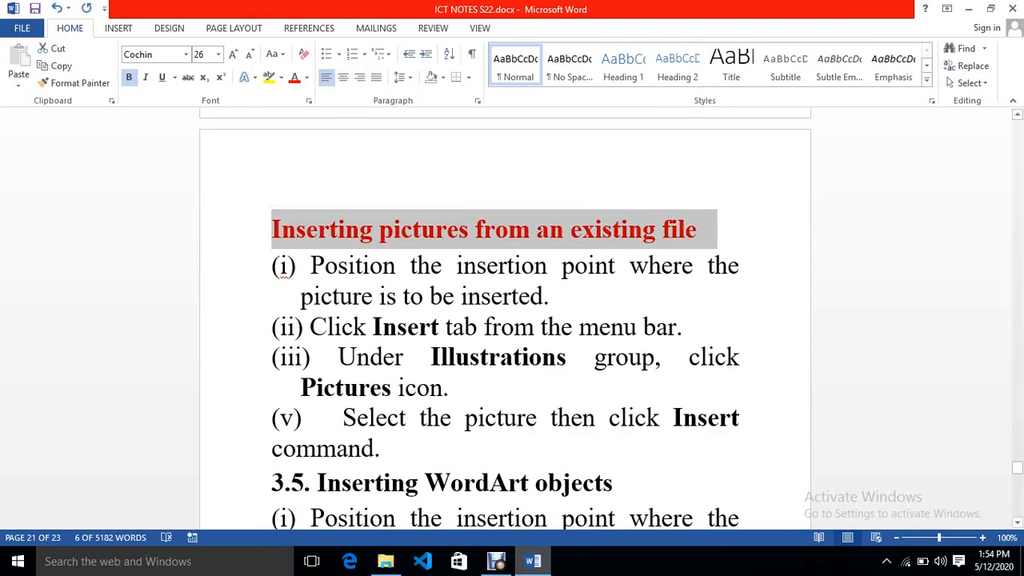
{"action": "key", "text": "End"}
{"action": "key", "text": "Return"}
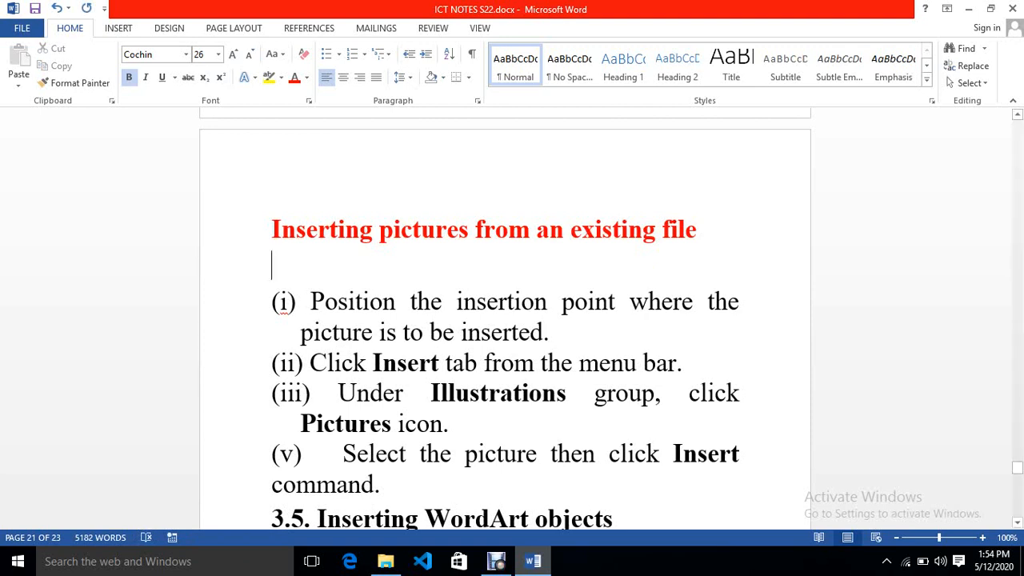
- Color the words "insertion point", "Insert" and "Pictures" red in the numbered instructions
{"action": "left_click_drag", "start_coordinate": [457, 302], "coordinate": [629, 302]}
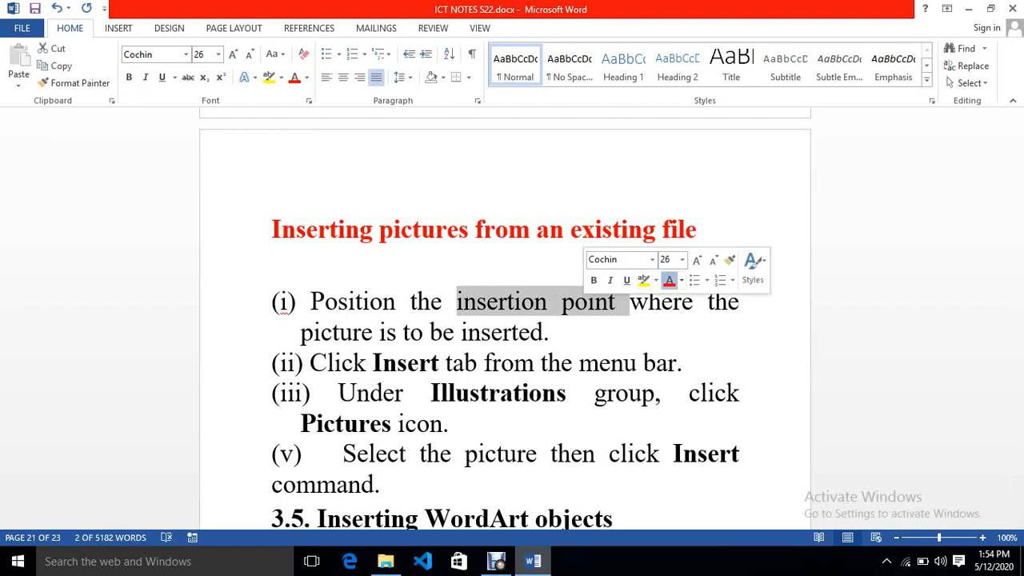
{"action": "left_click", "coordinate": [669, 280]}
{"action": "left_click", "coordinate": [558, 332]}
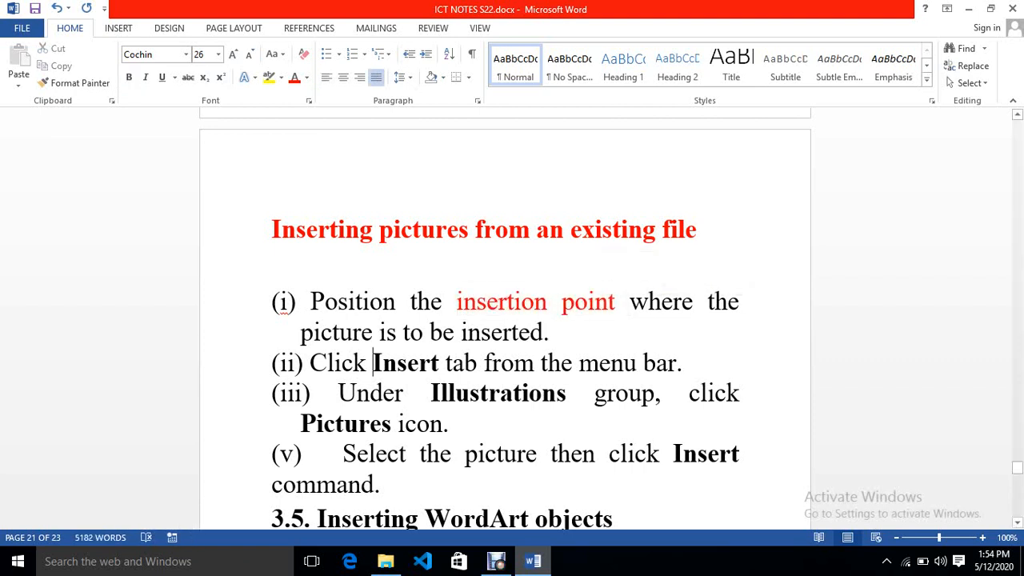
{"action": "left_click_drag", "start_coordinate": [373, 363], "coordinate": [438, 363]}
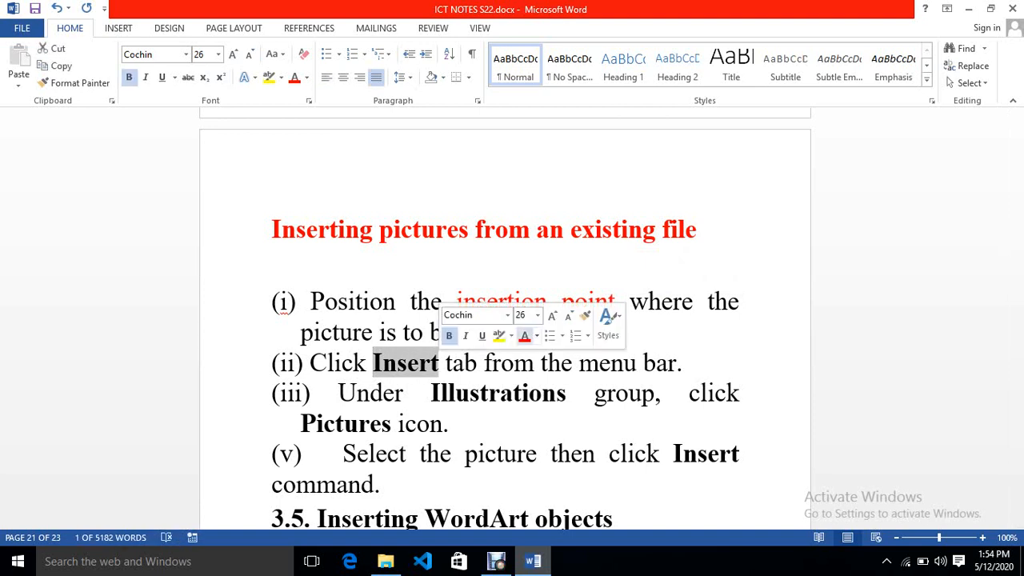
{"action": "left_click", "coordinate": [524, 336]}
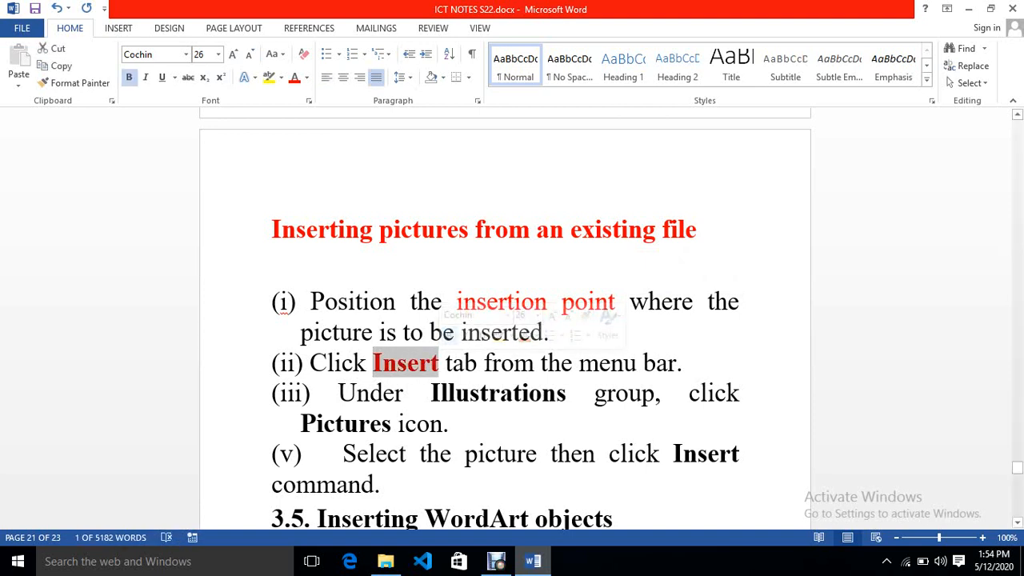
{"action": "left_click_drag", "start_coordinate": [431, 393], "coordinate": [567, 393]}
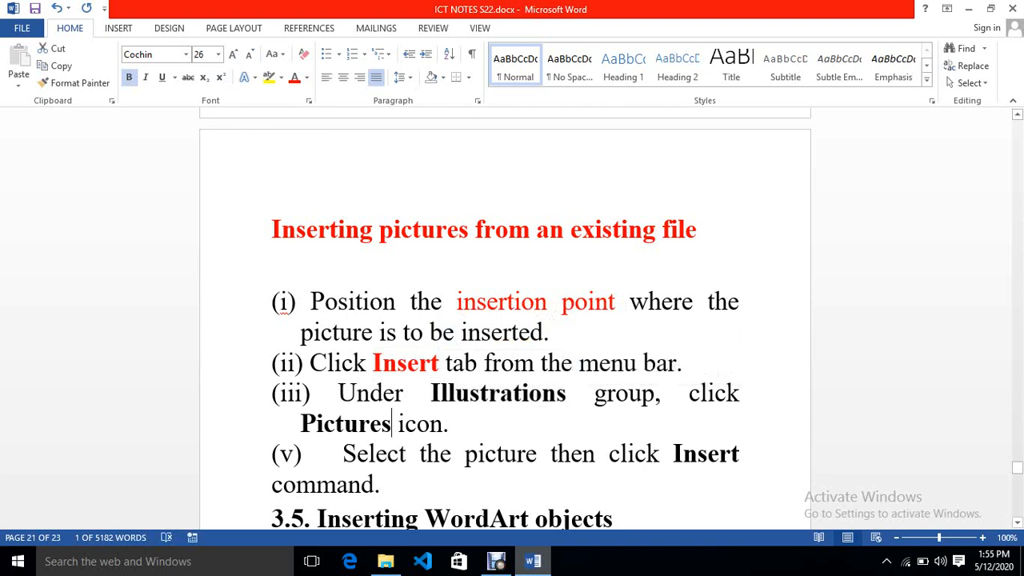
{"action": "left_click_drag", "start_coordinate": [392, 423], "coordinate": [301, 423]}
{"action": "left_click", "coordinate": [385, 401]}
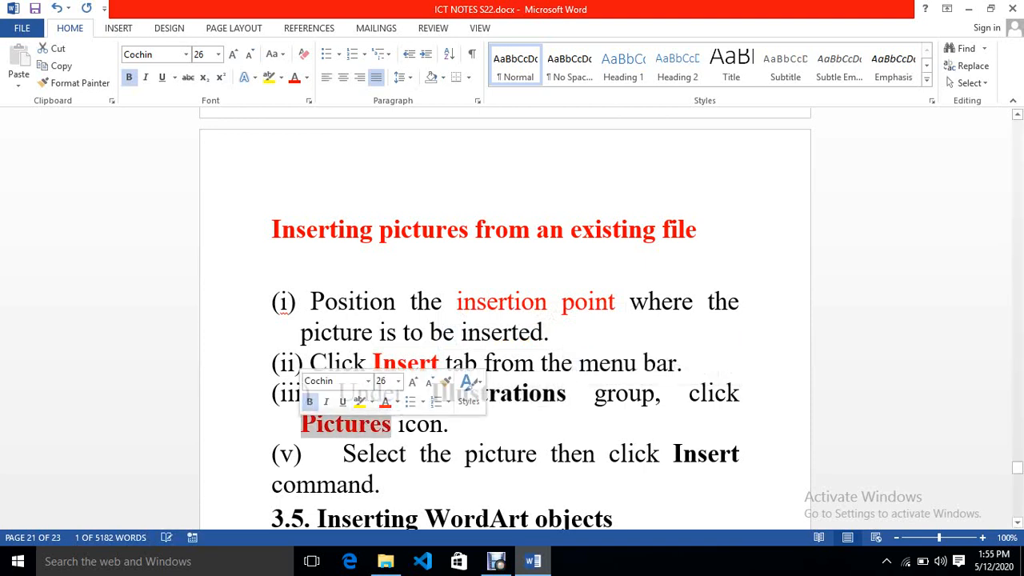
- Add two blank lines after "command." above the WordArt section
{"action": "left_click", "coordinate": [382, 484]}
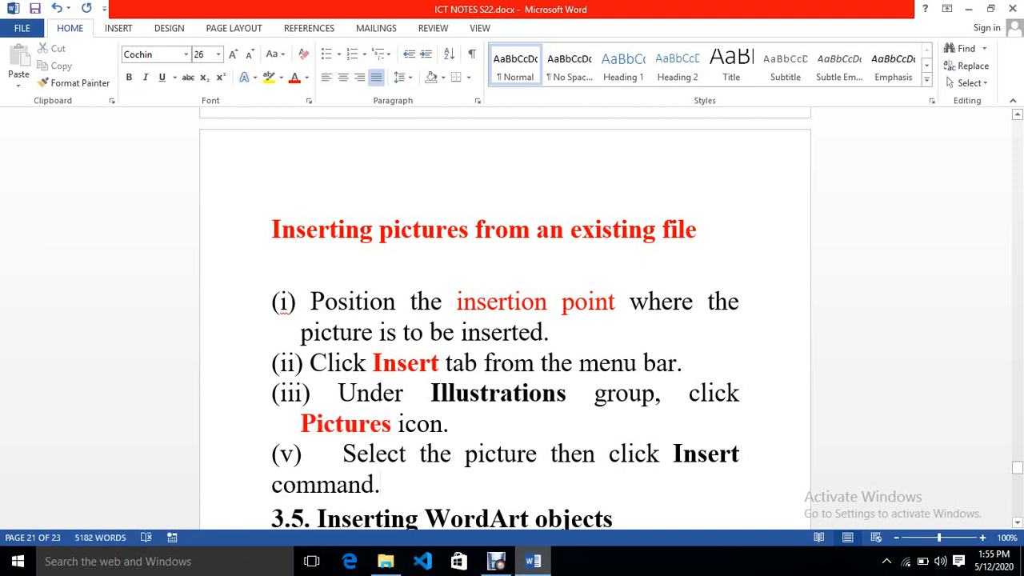
{"action": "key", "text": "Return"}
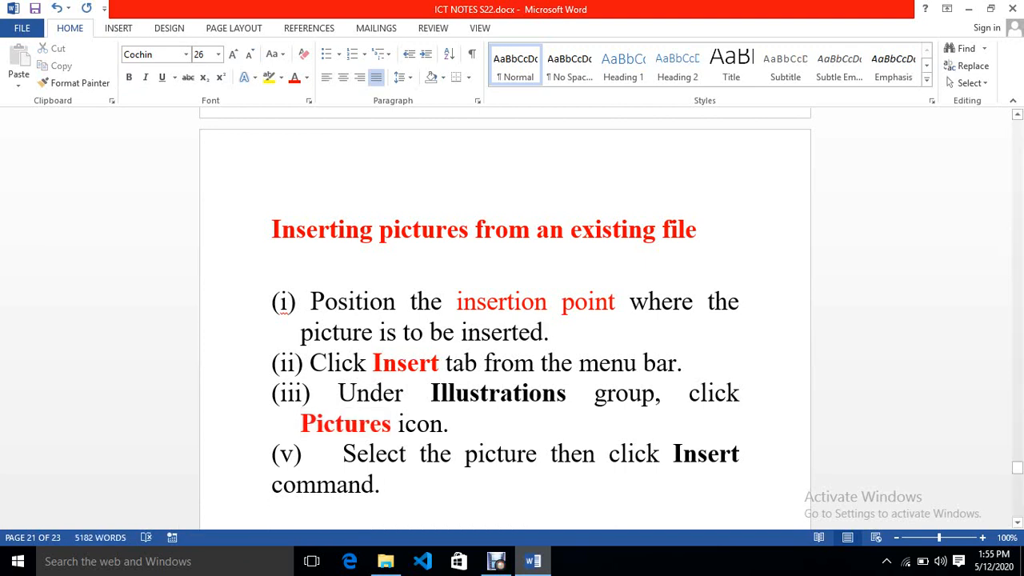
{"action": "scroll", "coordinate": [504, 320], "scroll_direction": "down", "scroll_amount": 1}
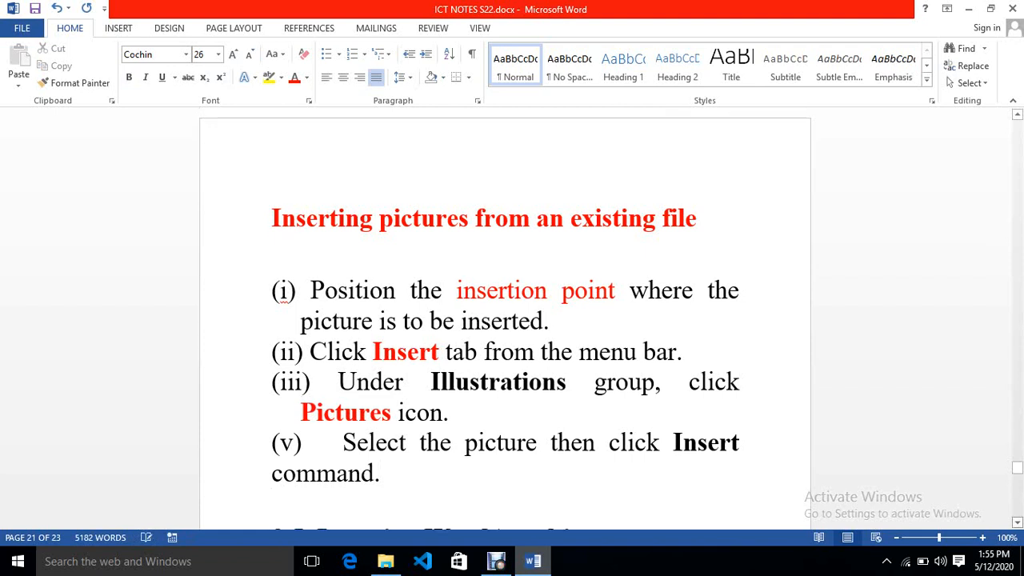
{"action": "scroll", "coordinate": [504, 320], "scroll_direction": "down", "scroll_amount": 2}
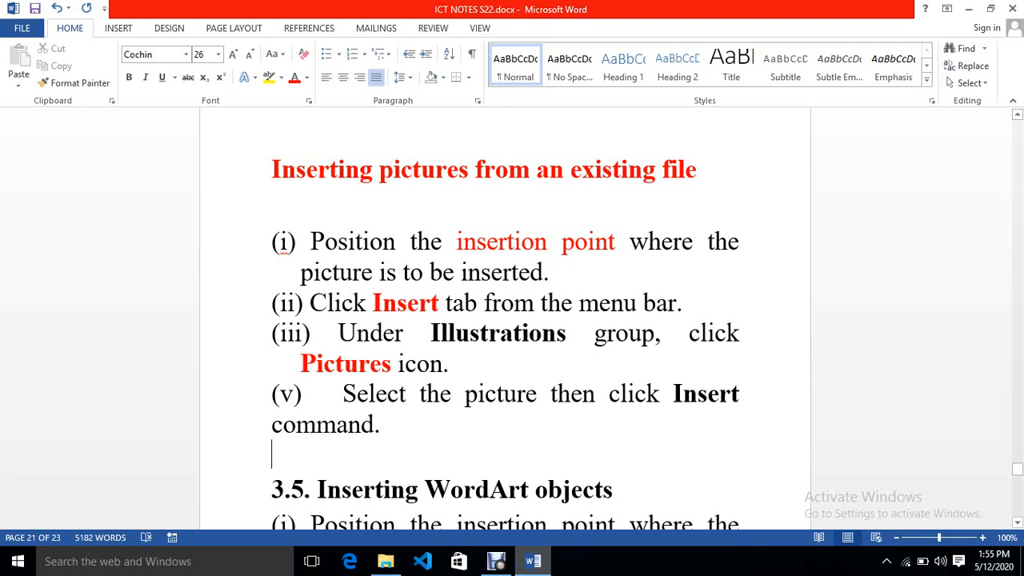
{"action": "key", "text": "Return"}
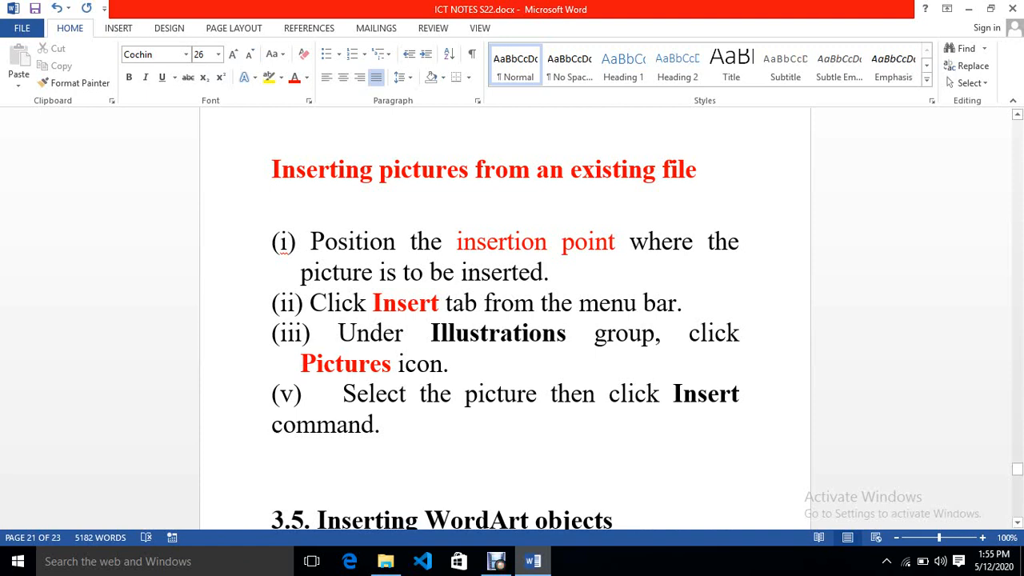
- Insert MY HOUSE.jpg from the Desktop's COURSE folder below the instructions and stretch its height to about 3.09"
{"action": "key", "text": "alt+n"}
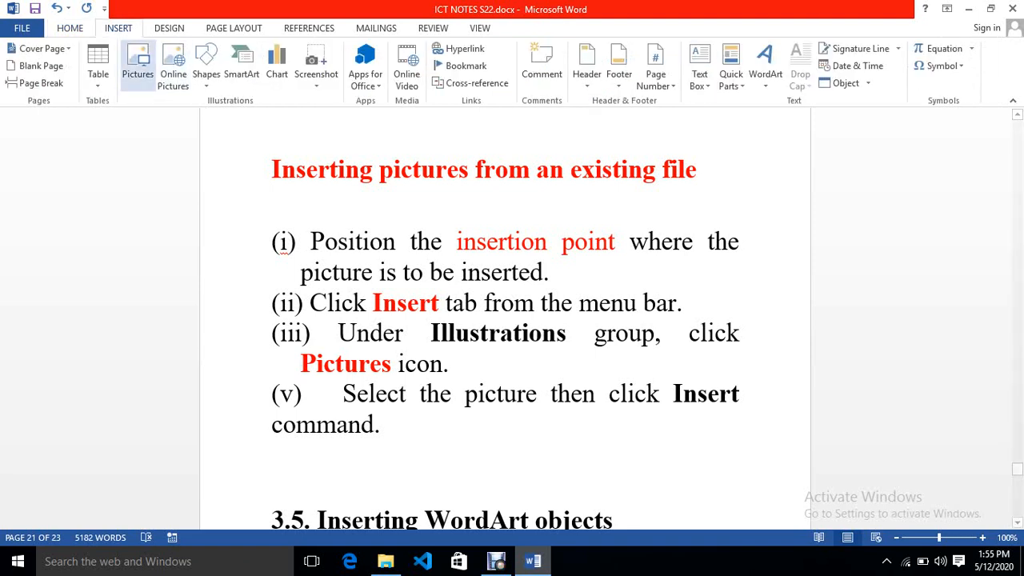
{"action": "left_click", "coordinate": [138, 66]}
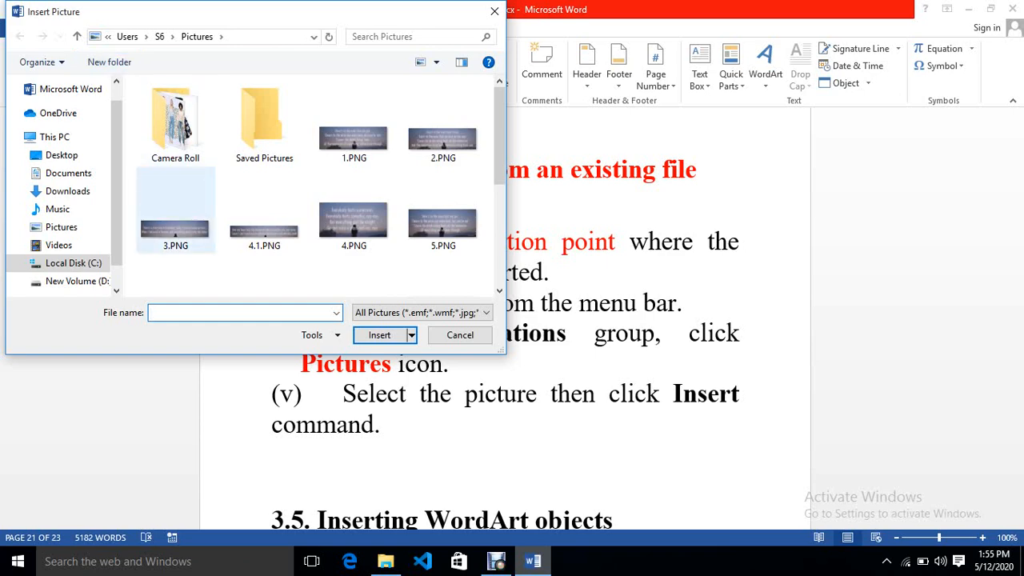
{"action": "scroll", "coordinate": [344, 108], "scroll_direction": "down", "scroll_amount": 5}
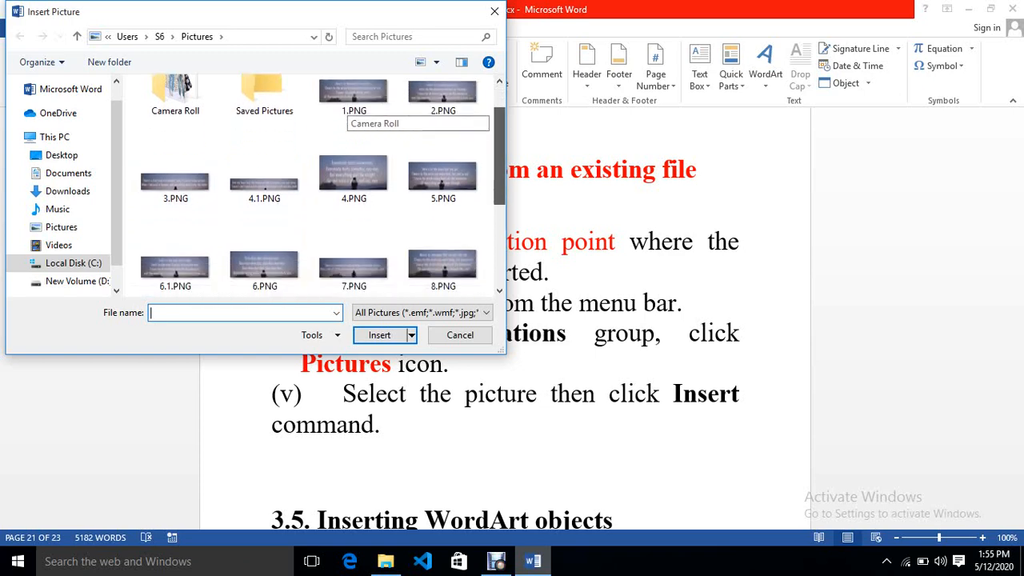
{"action": "scroll", "coordinate": [344, 108], "scroll_direction": "up", "scroll_amount": 5}
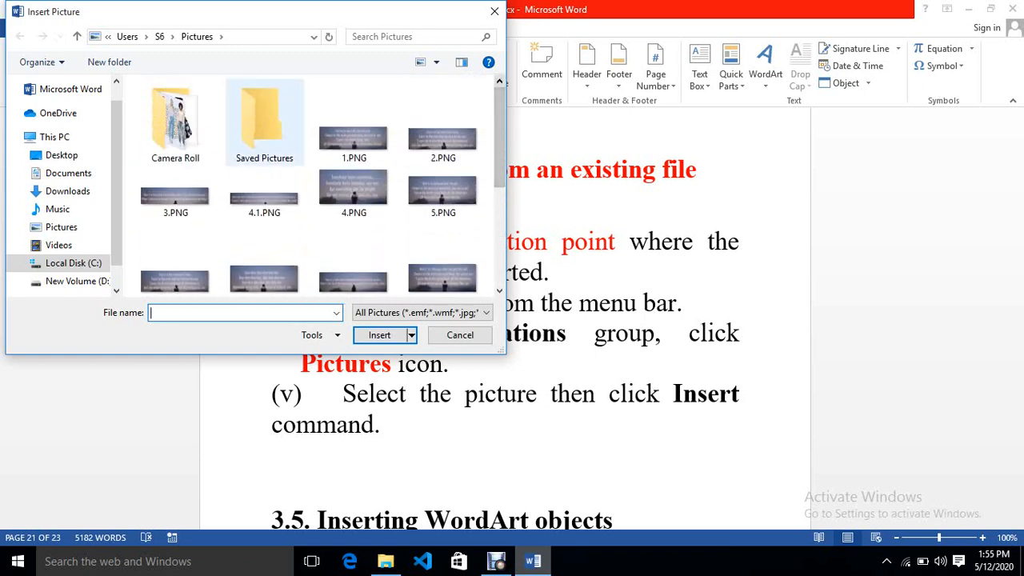
{"action": "scroll", "coordinate": [64, 192], "scroll_direction": "down", "scroll_amount": 1}
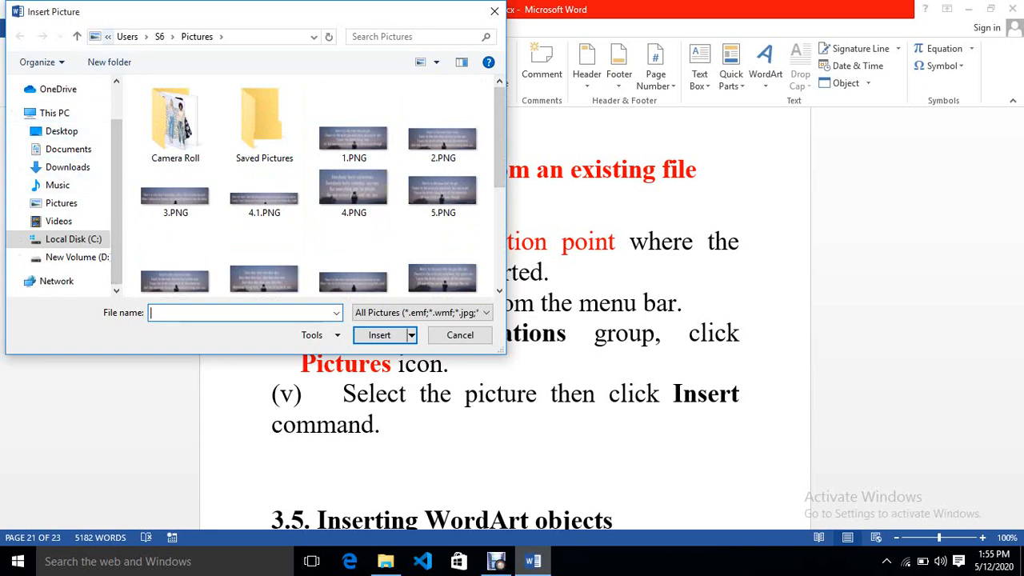
{"action": "left_click", "coordinate": [108, 36]}
{"action": "left_click", "coordinate": [133, 86]}
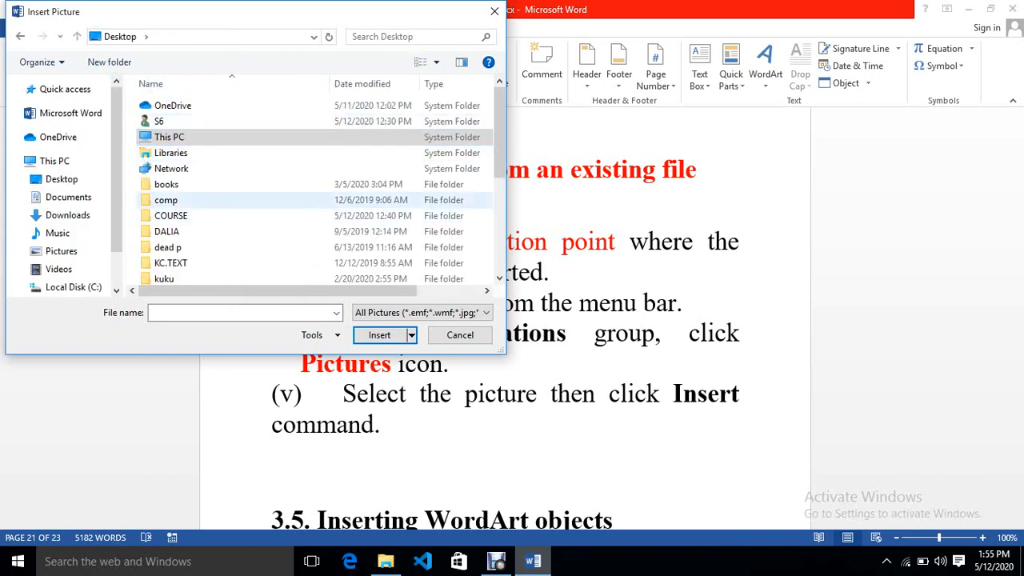
{"action": "double_click", "coordinate": [170, 216]}
{"action": "left_click", "coordinate": [171, 216]}
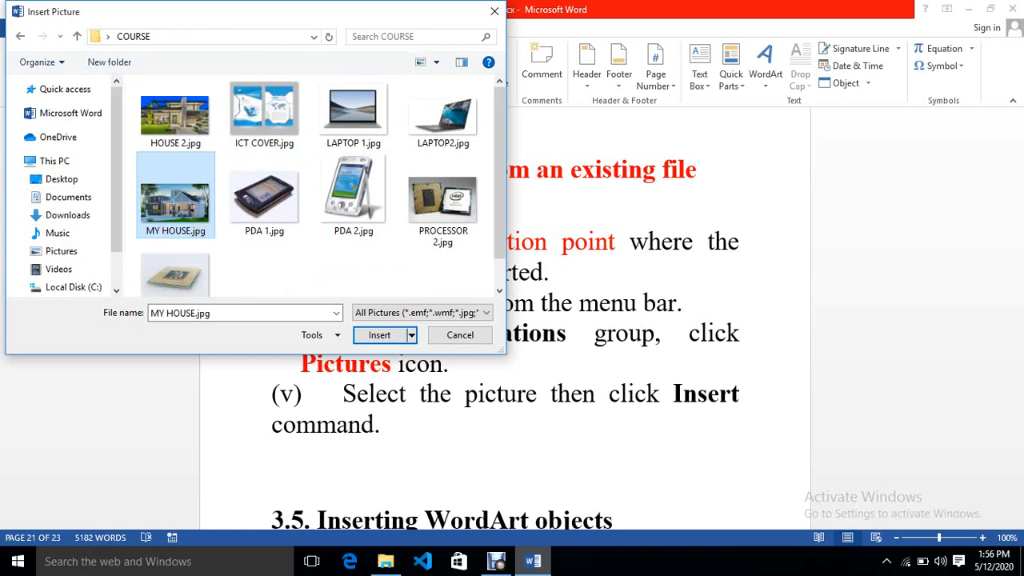
{"action": "left_click", "coordinate": [379, 336]}
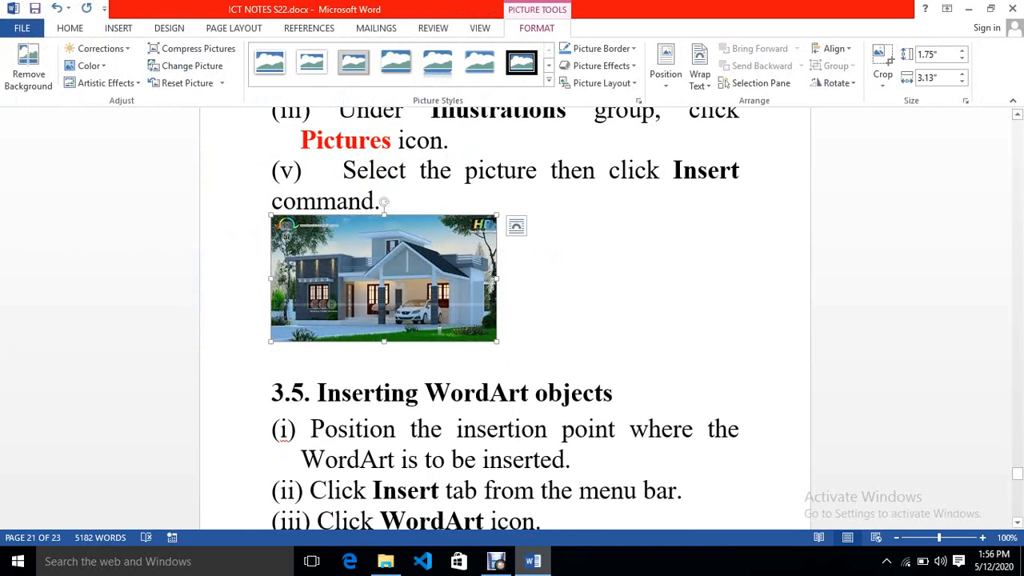
{"action": "left_click_drag", "start_coordinate": [384, 341], "coordinate": [384, 438]}
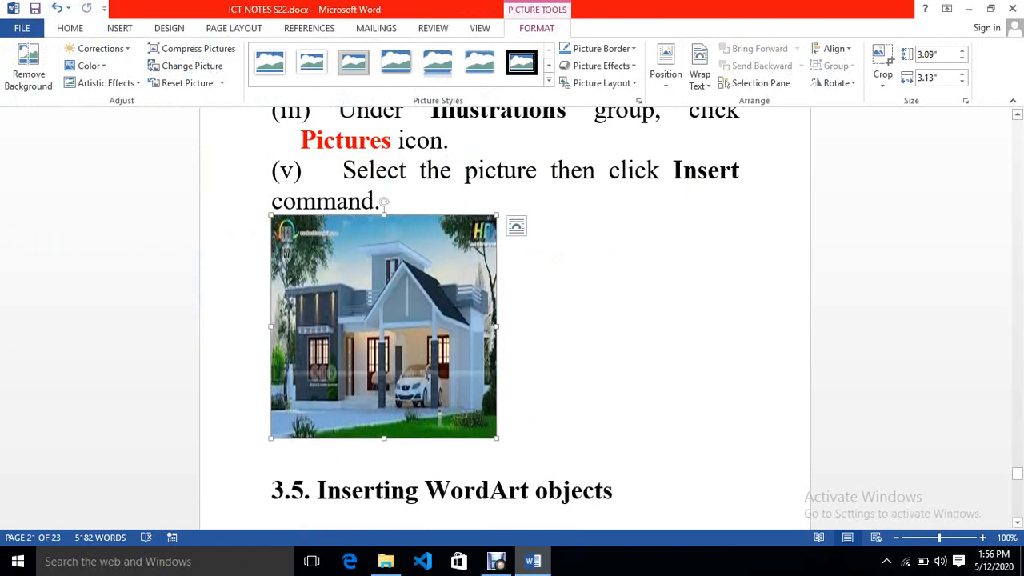
- Widen the house picture to about 5.35" and deselect it
{"action": "left_click_drag", "start_coordinate": [498, 326], "coordinate": [657, 327]}
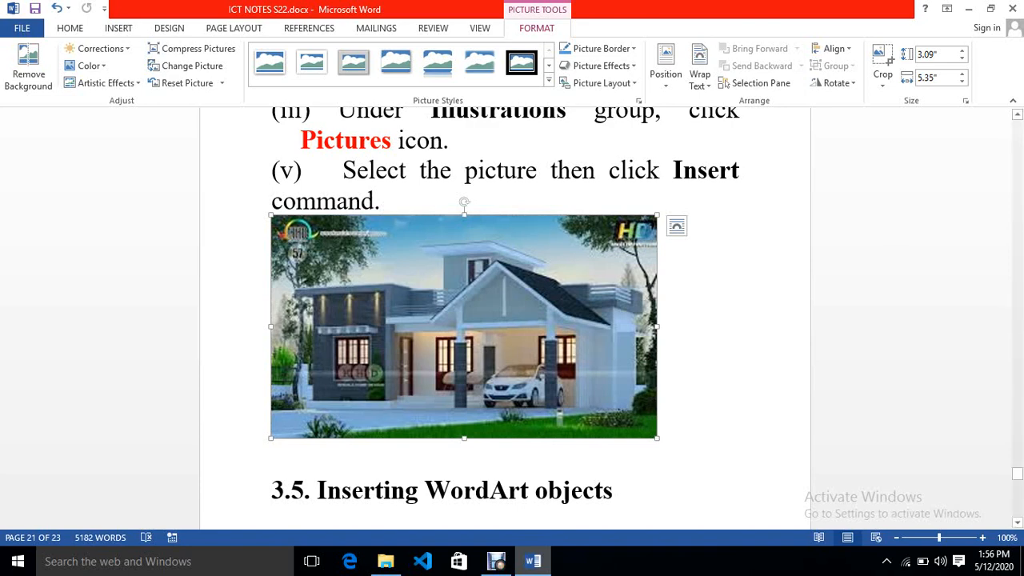
{"action": "left_click", "coordinate": [658, 425]}
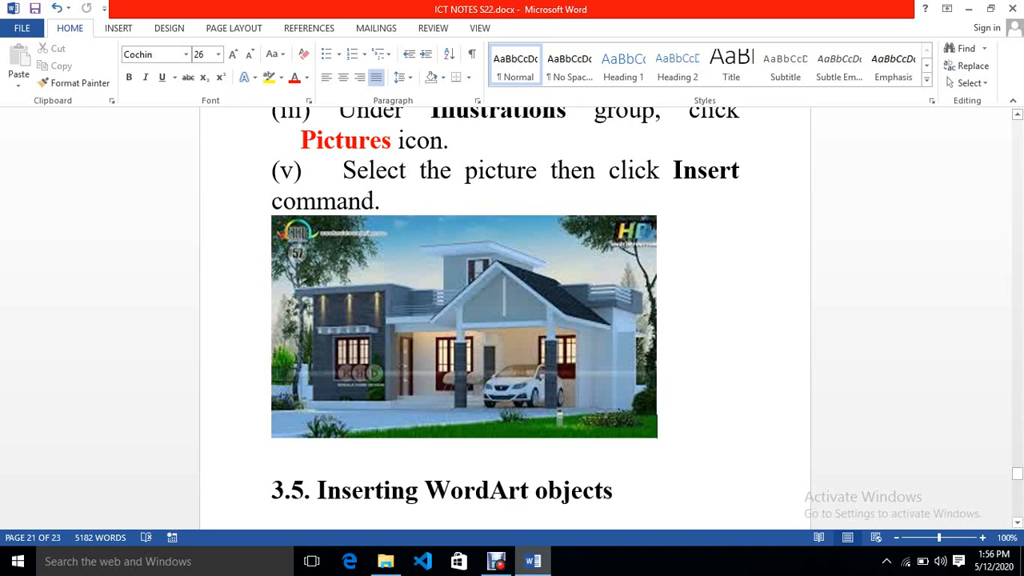
- Color the heading text "Inserting WordArt objects" red
{"action": "left_click_drag", "start_coordinate": [617, 490], "coordinate": [318, 489]}
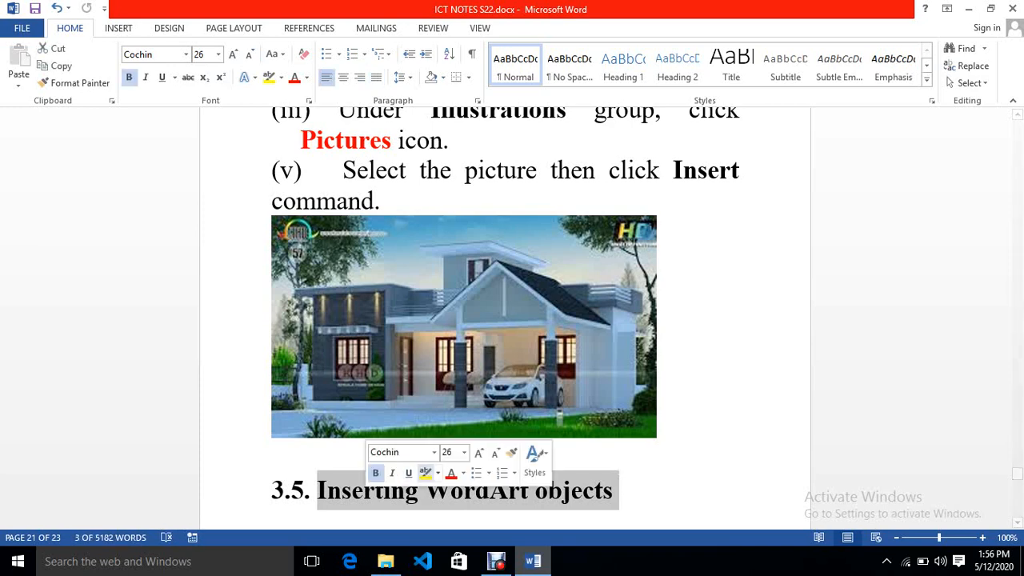
{"action": "left_click", "coordinate": [451, 472]}
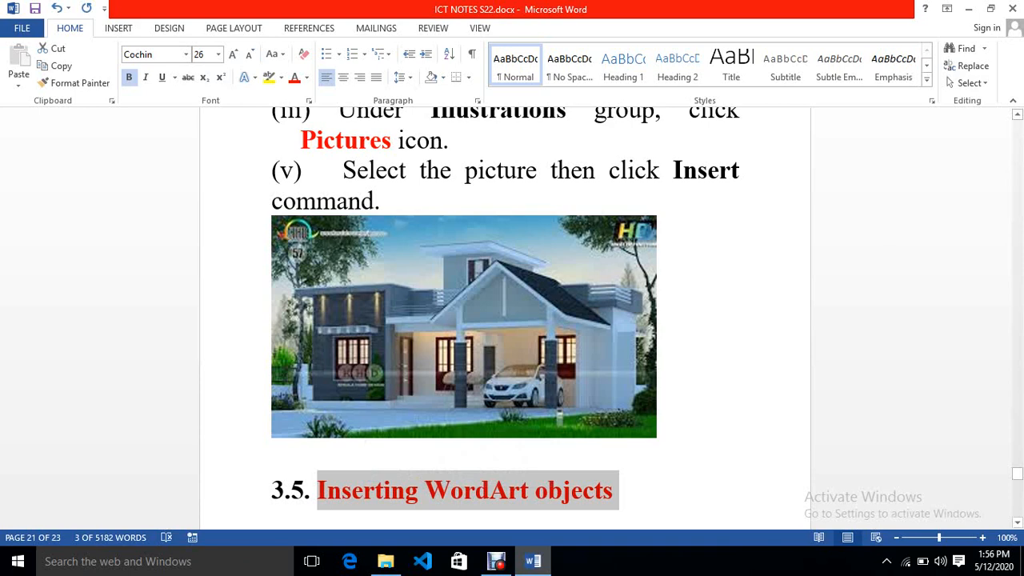
{"action": "key", "text": "Right"}
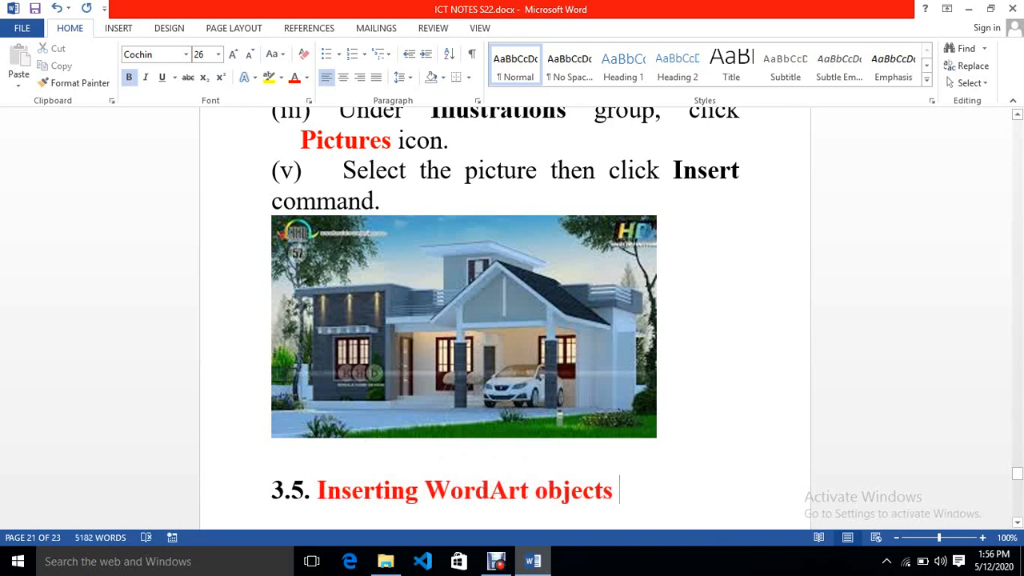
- Add two blank lines before the WordArt heading to push it onto the next page
{"action": "scroll", "coordinate": [506, 316], "scroll_direction": "down", "scroll_amount": 3}
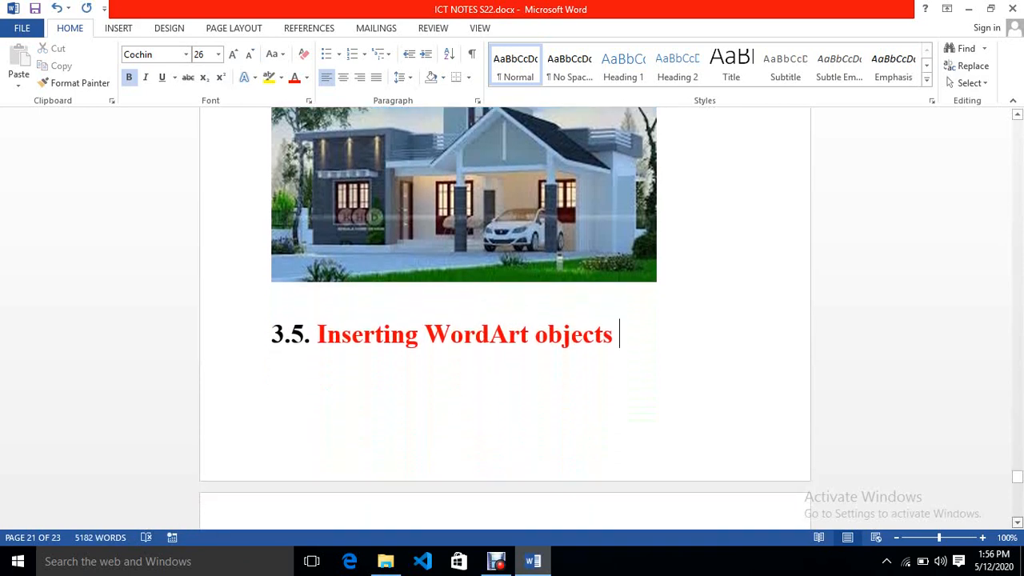
{"action": "scroll", "coordinate": [505, 316], "scroll_direction": "down", "scroll_amount": 1}
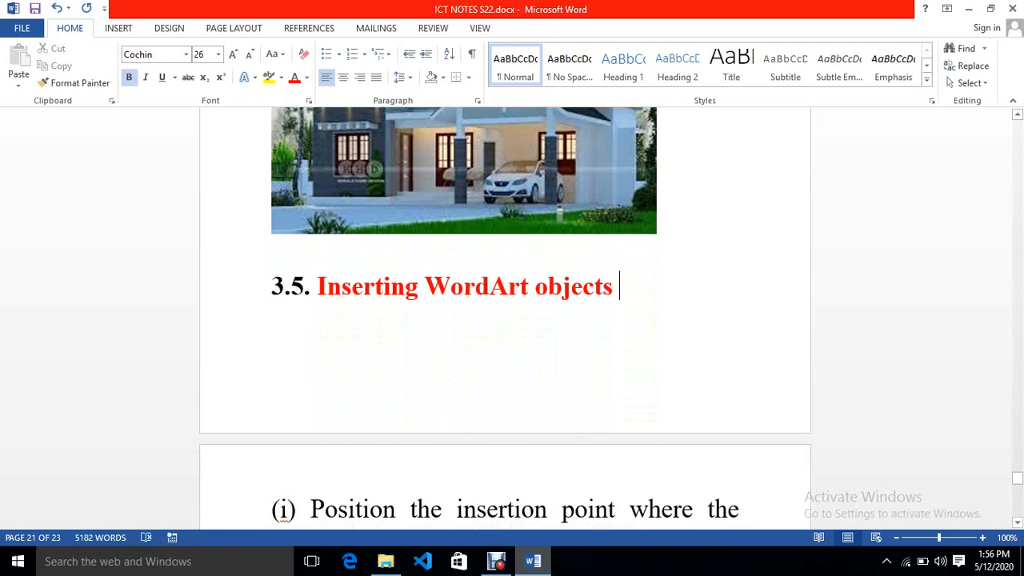
{"action": "key", "text": "Return"}
{"action": "key", "text": "Return"}
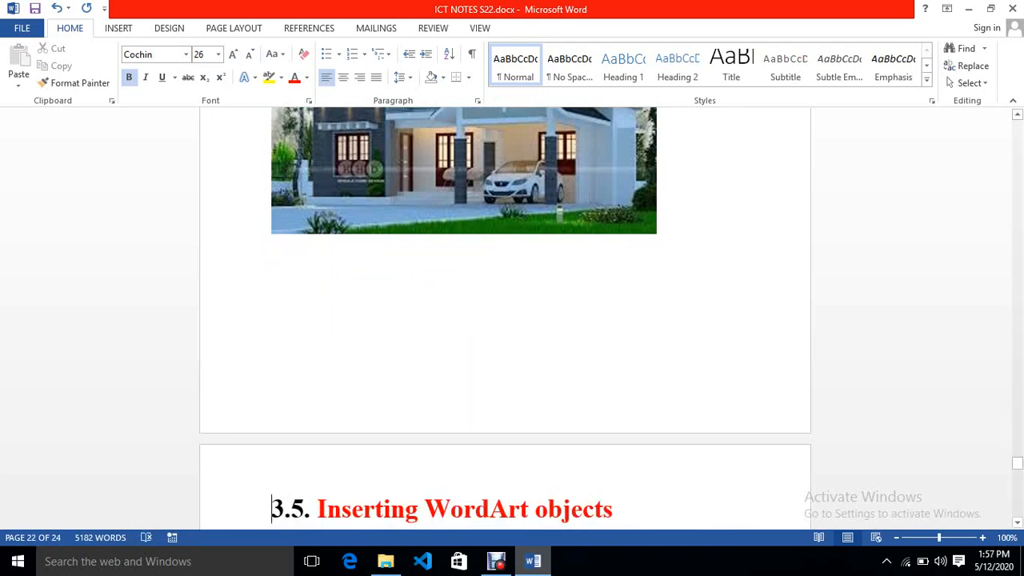
- Color the heading number "3.5." red
{"action": "scroll", "coordinate": [505, 319], "scroll_direction": "down", "scroll_amount": 4}
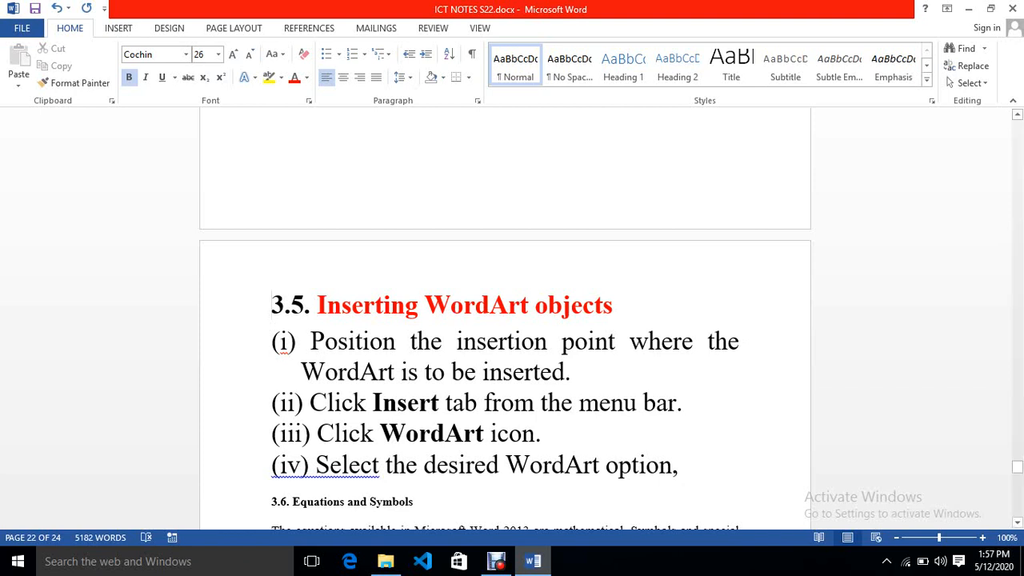
{"action": "left_click_drag", "start_coordinate": [317, 306], "coordinate": [272, 306]}
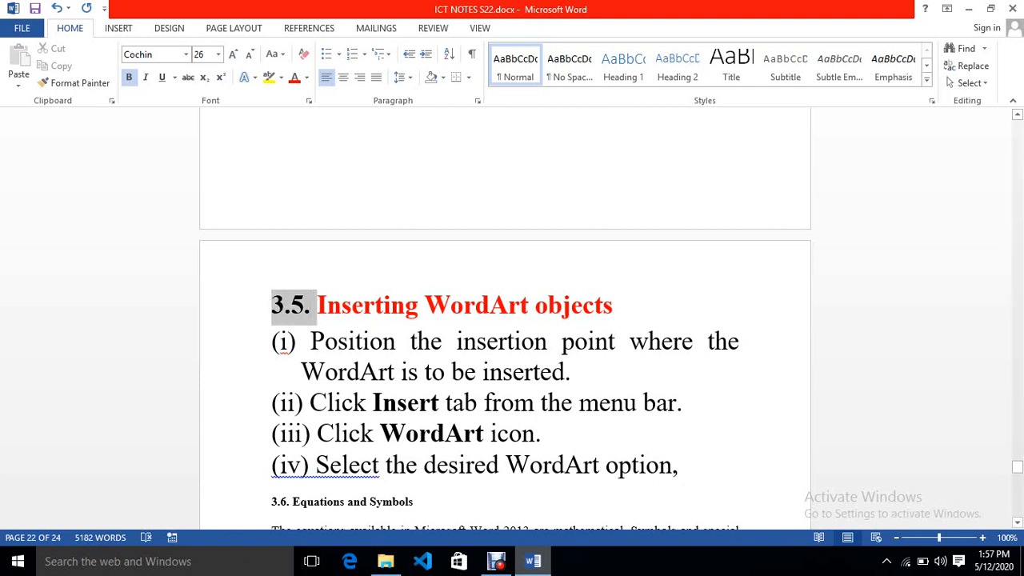
{"action": "left_click", "coordinate": [354, 281]}
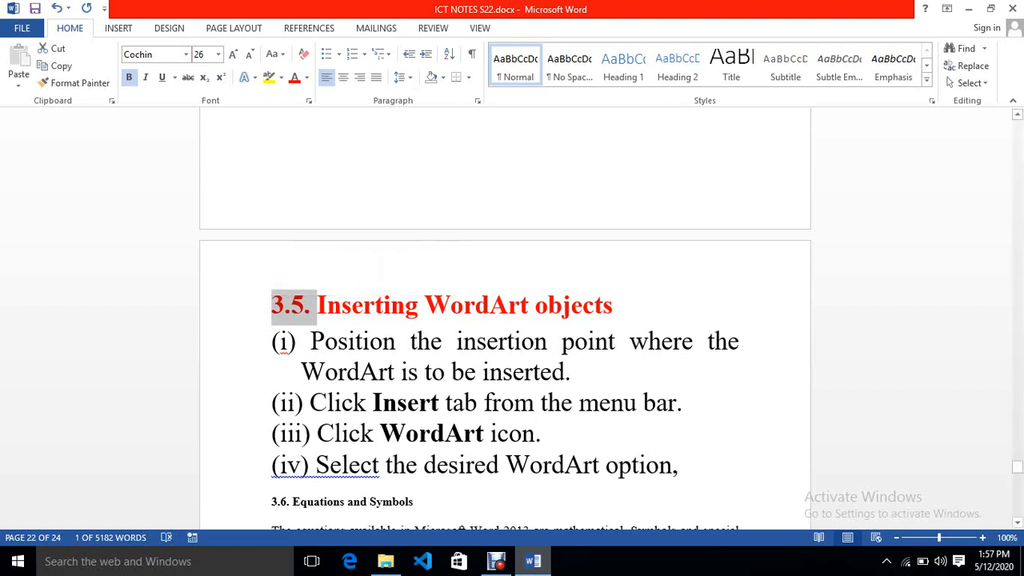
{"action": "left_click", "coordinate": [482, 372]}
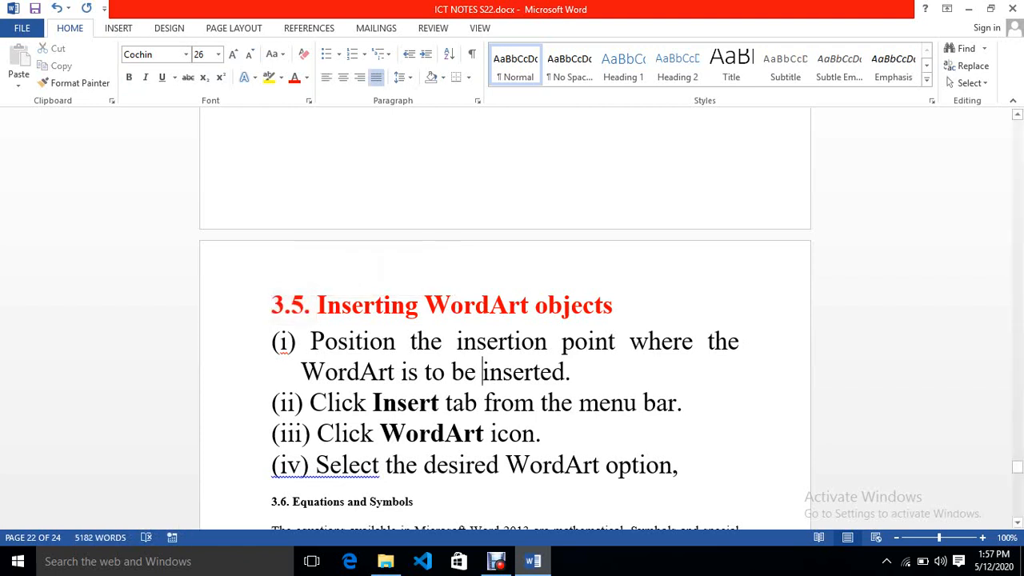
- Insert a new line after the WordArt heading and delete the extra numbered line it creates
{"action": "left_click", "coordinate": [620, 306]}
{"action": "key", "text": "Return"}
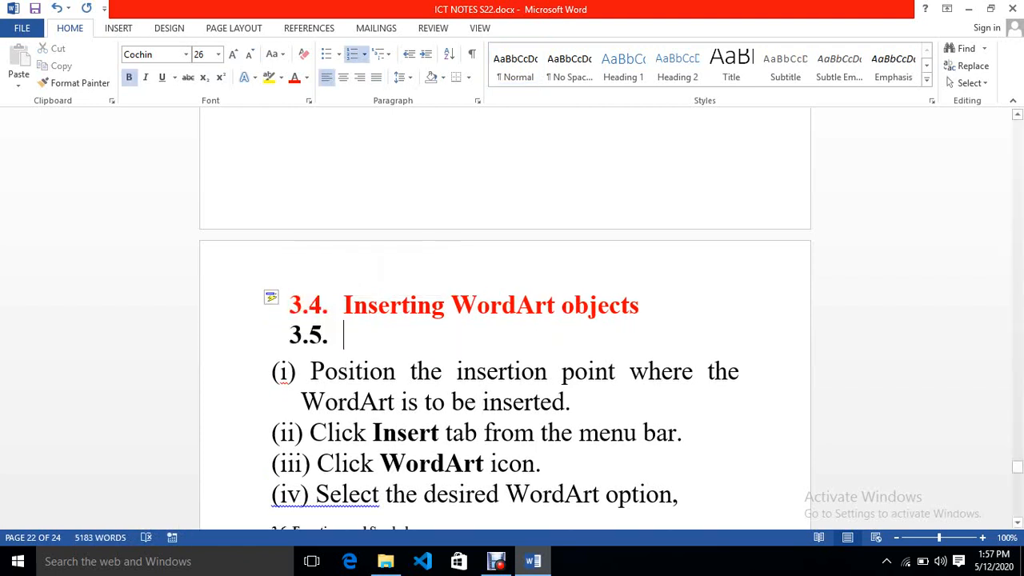
{"action": "key", "text": "BackSpace"}
{"action": "key", "text": "BackSpace"}
{"action": "key", "text": "BackSpace"}
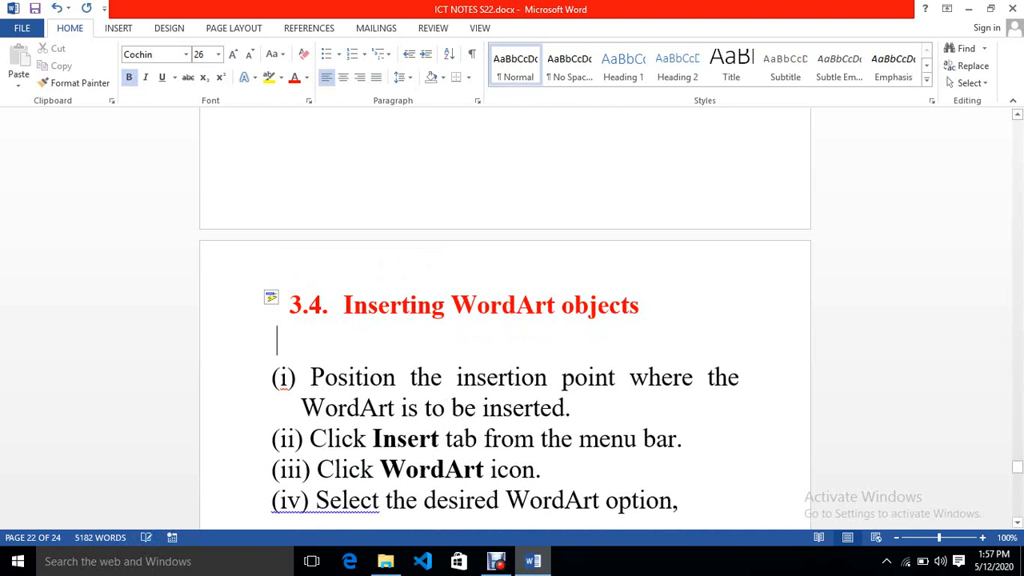
{"action": "key", "text": "BackSpace"}
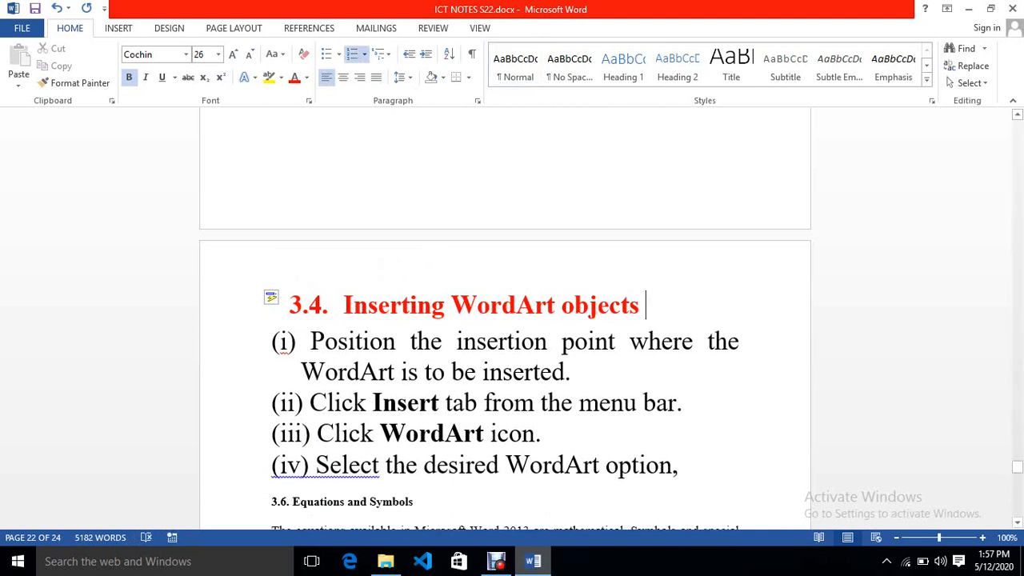
- Add three blank lines after the last WordArt instruction
{"action": "scroll", "coordinate": [505, 320], "scroll_direction": "down", "scroll_amount": 2}
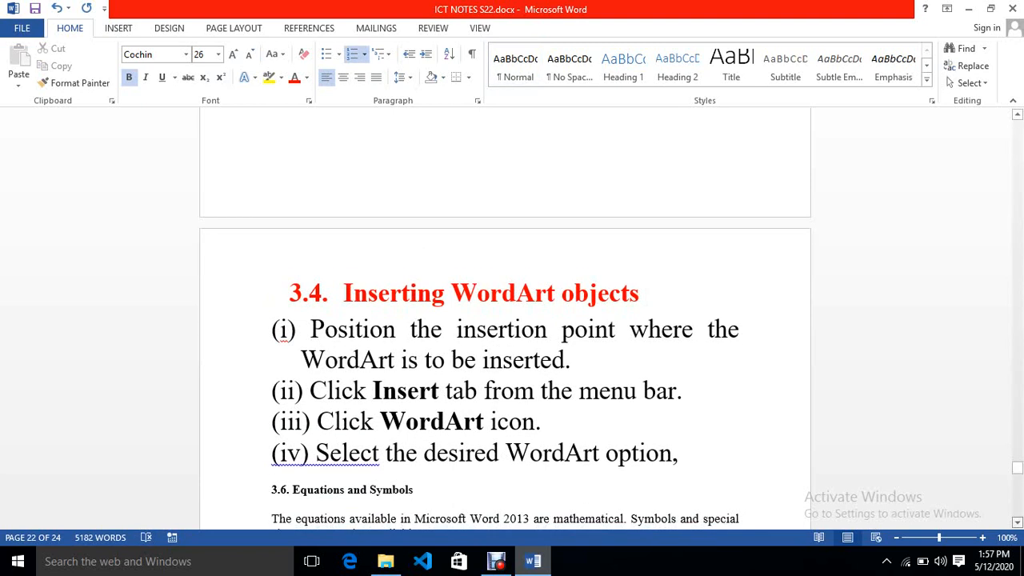
{"action": "left_click", "coordinate": [685, 381]}
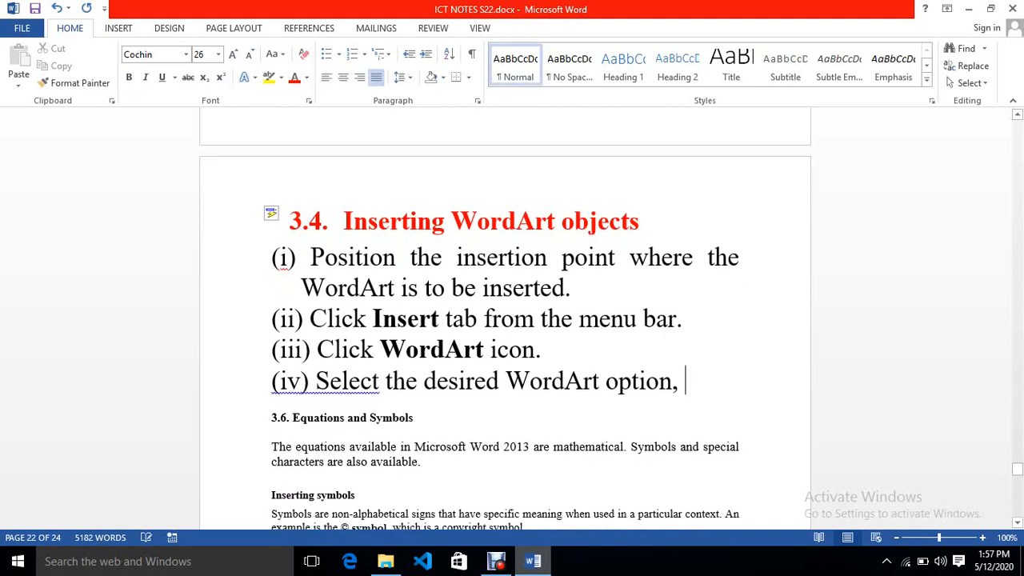
{"action": "key", "text": "Return"}
{"action": "key", "text": "Return"}
{"action": "key", "text": "Return"}
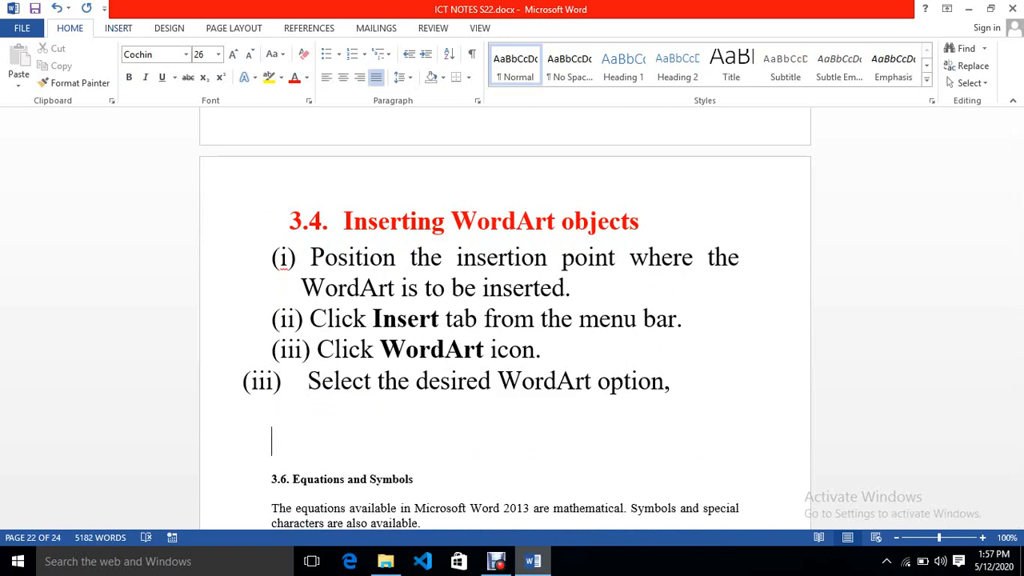
{"action": "left_click", "coordinate": [118, 28]}
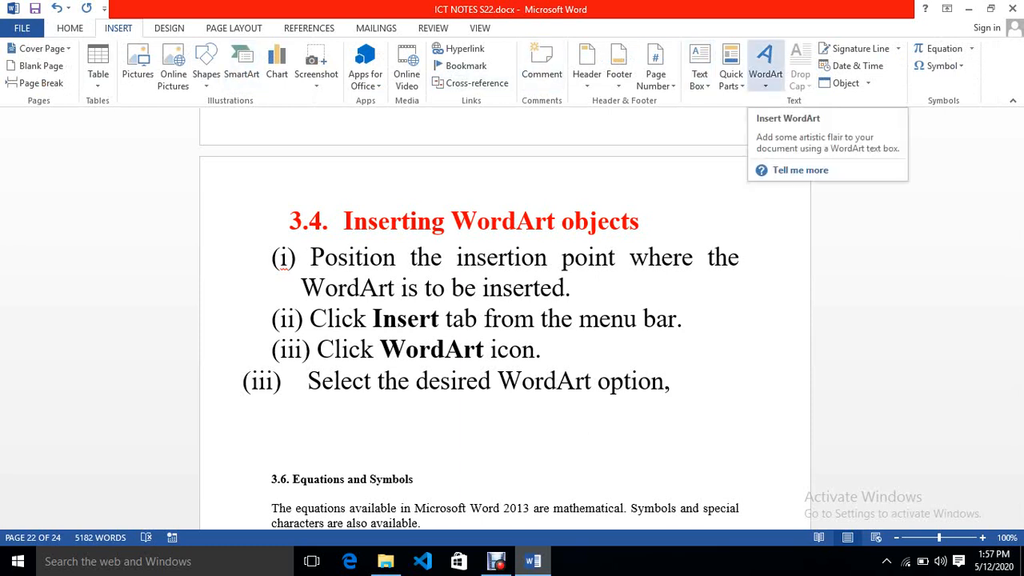
{"action": "left_click", "coordinate": [764, 62]}
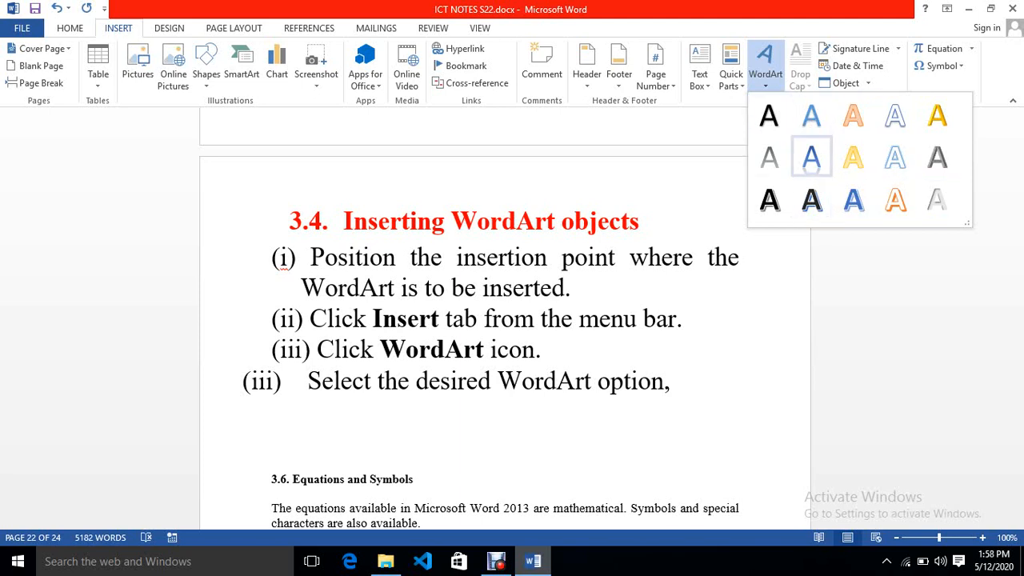
{"action": "key", "text": "Escape"}
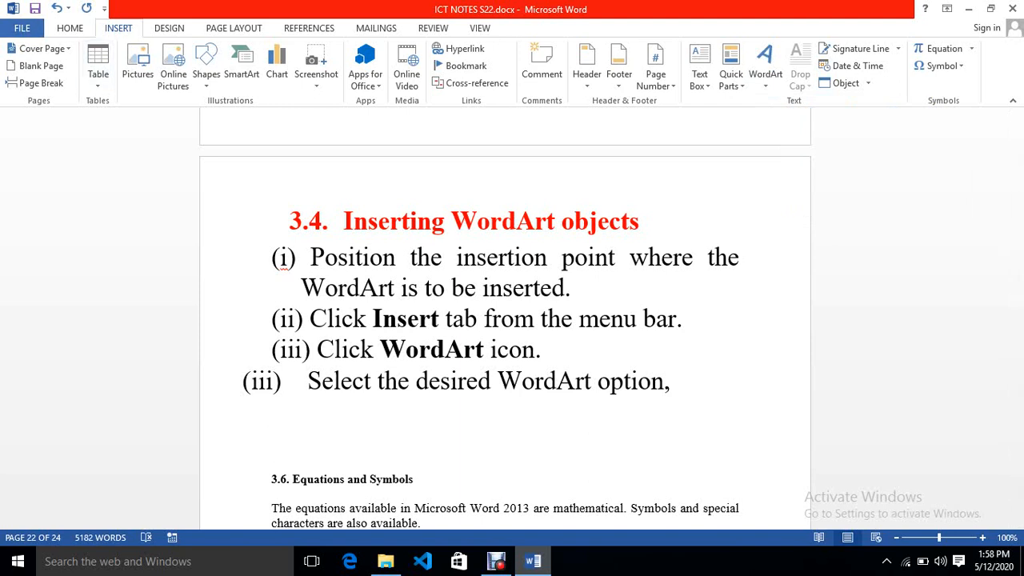
- Save the document to the Desktop as ICT NOTES S22.doc in Word 97-2003 Document format
{"action": "left_click", "coordinate": [21, 28]}
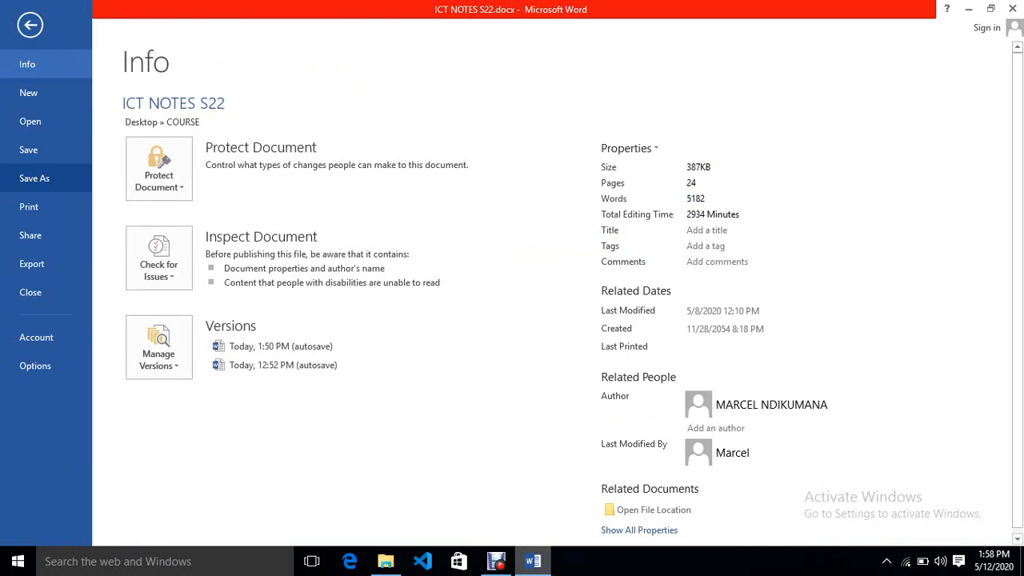
{"action": "left_click", "coordinate": [34, 178]}
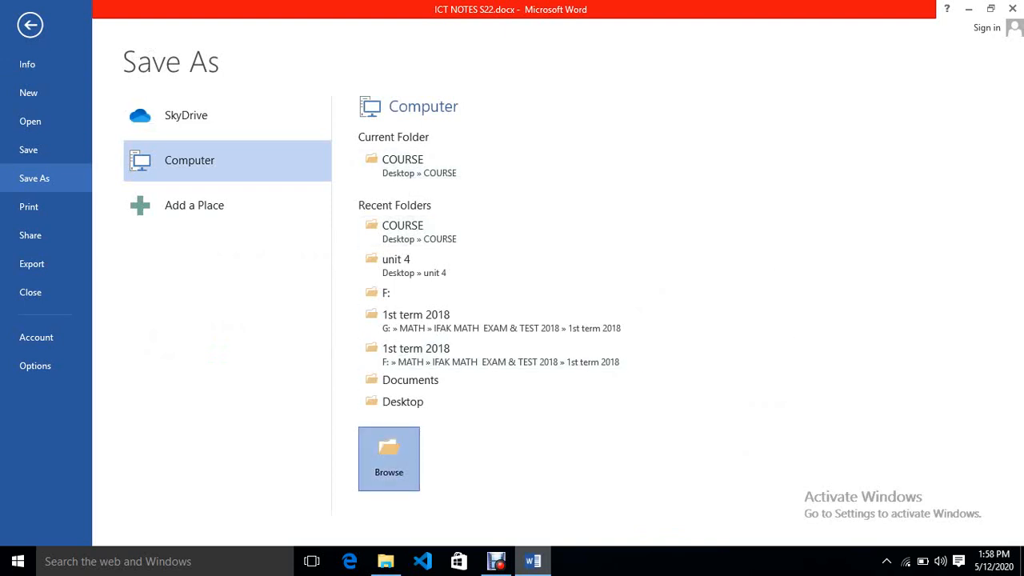
{"action": "left_click", "coordinate": [389, 458]}
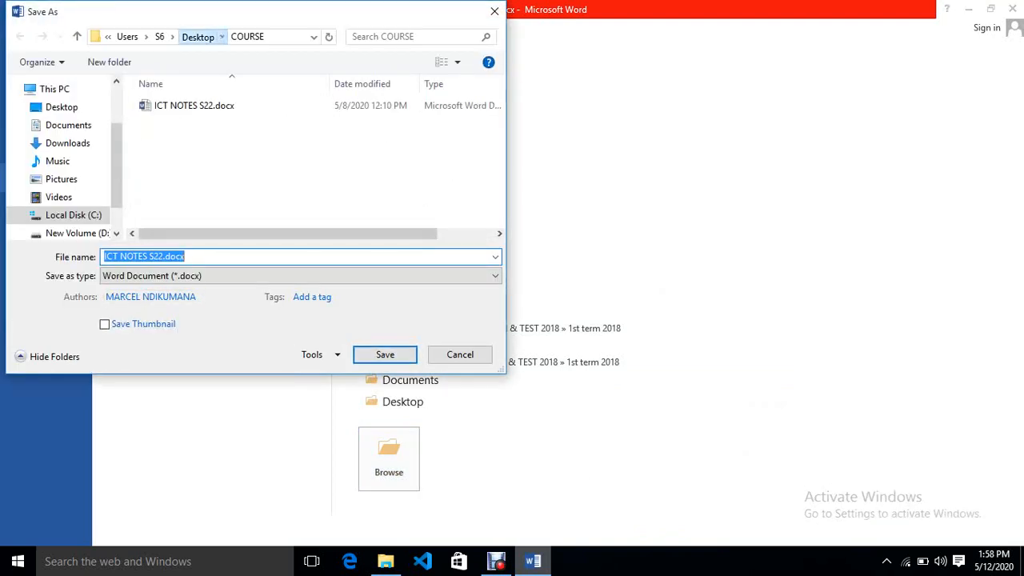
{"action": "left_click", "coordinate": [197, 36]}
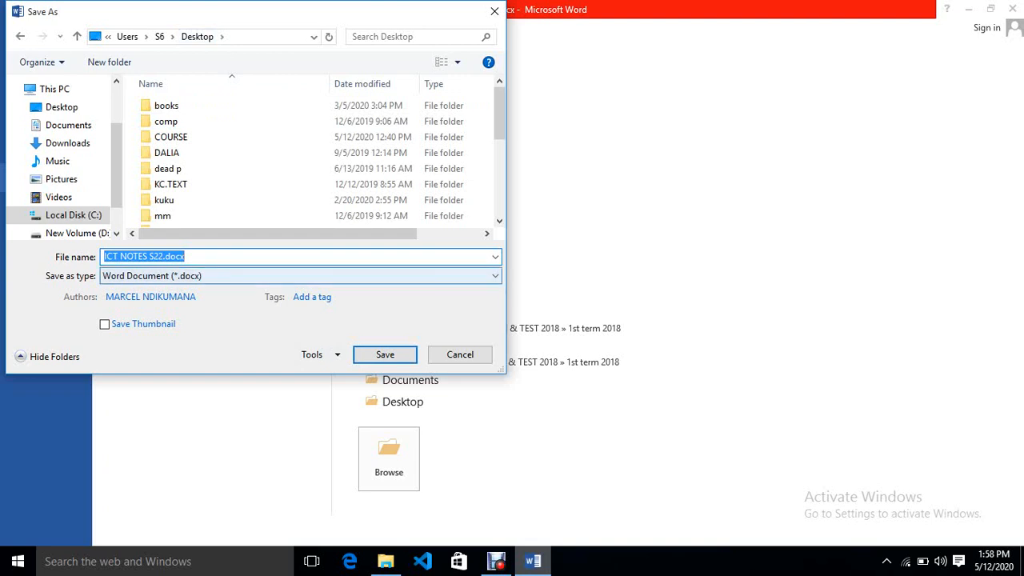
{"action": "left_click", "coordinate": [301, 276]}
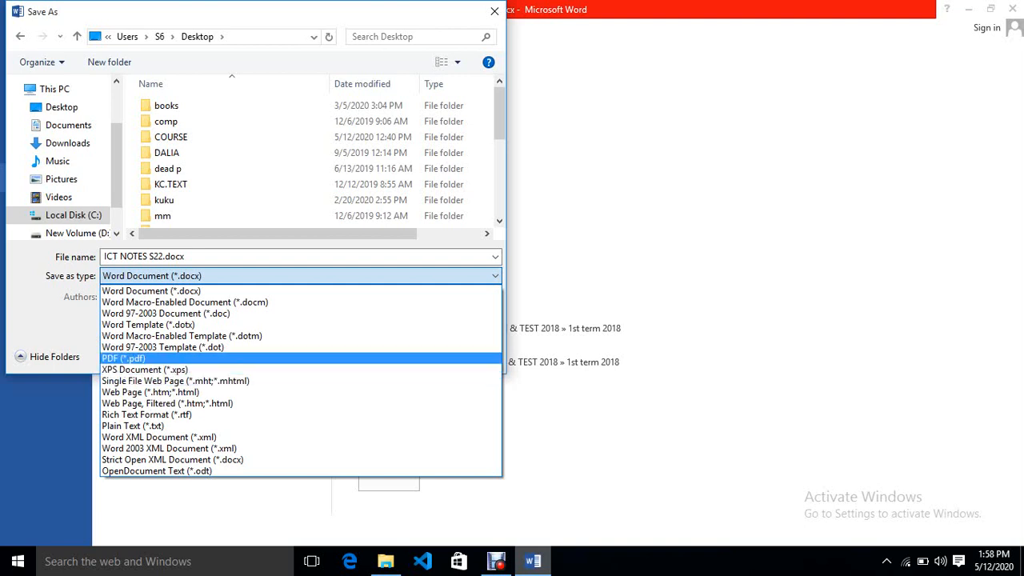
{"action": "key", "text": "Return"}
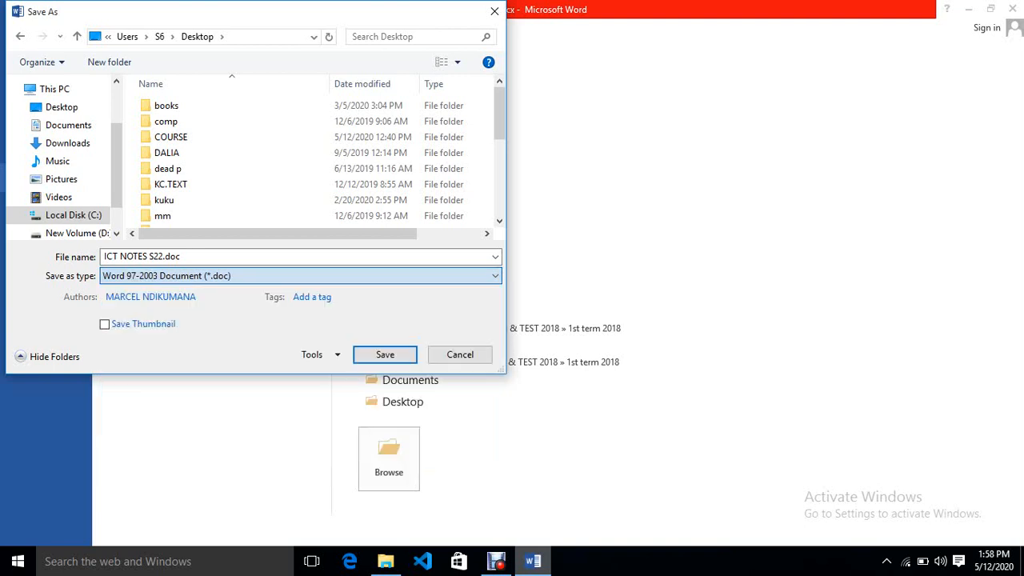
{"action": "key", "text": "Return"}
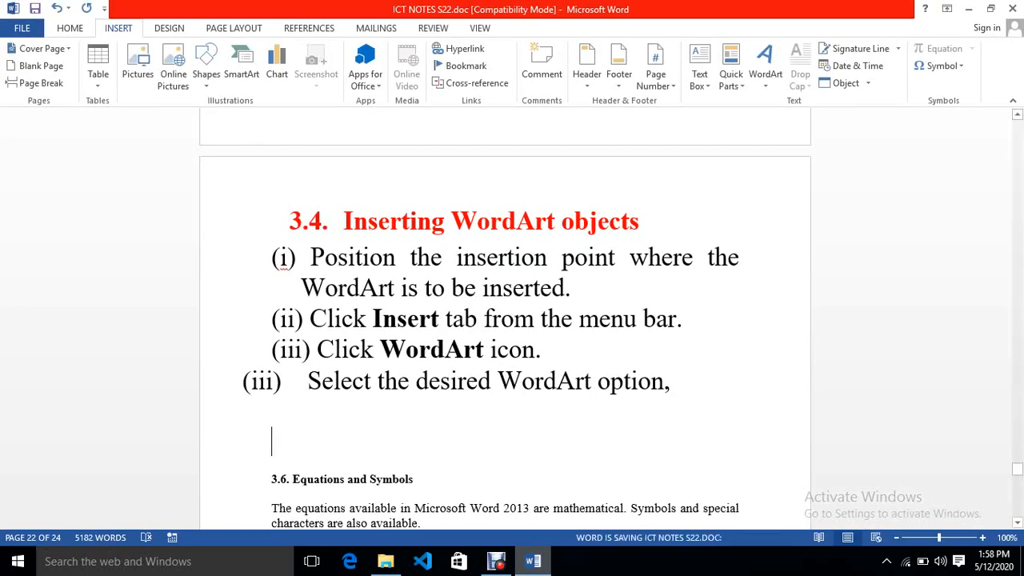
{"action": "left_click", "coordinate": [765, 64]}
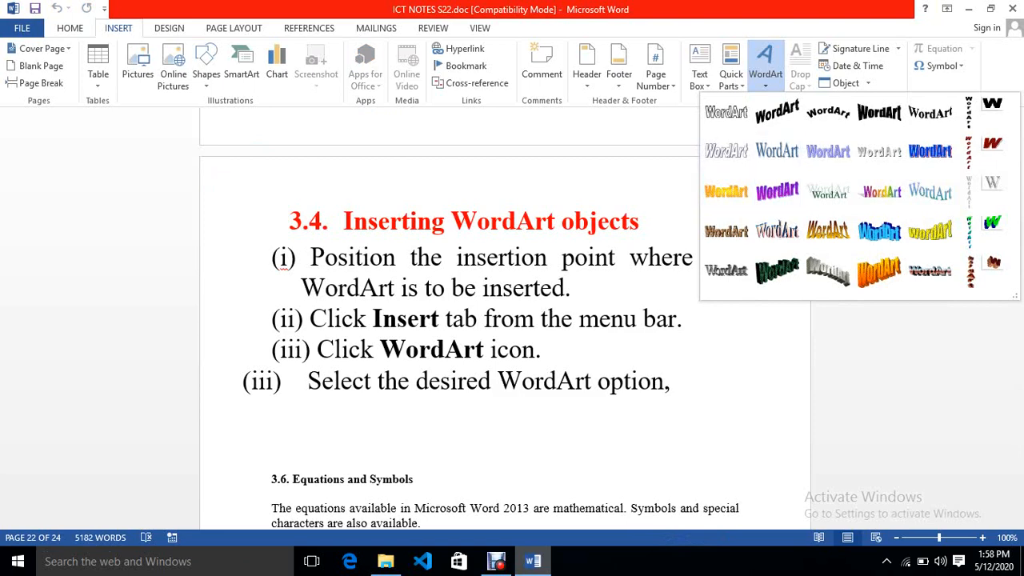
{"action": "key", "text": "Escape"}
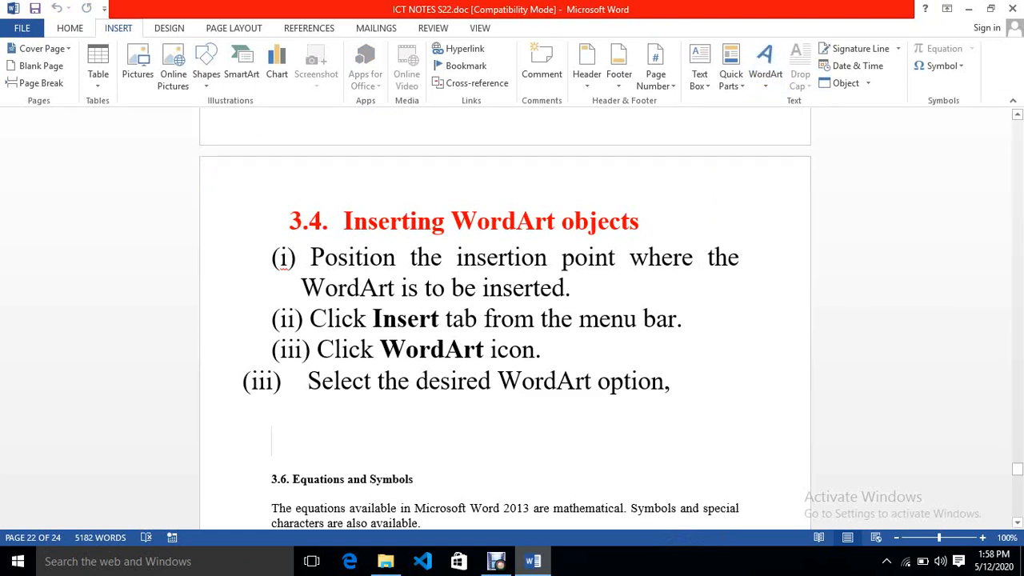
{"action": "left_click_drag", "start_coordinate": [276, 442], "coordinate": [392, 441]}
{"action": "left_click", "coordinate": [274, 442]}
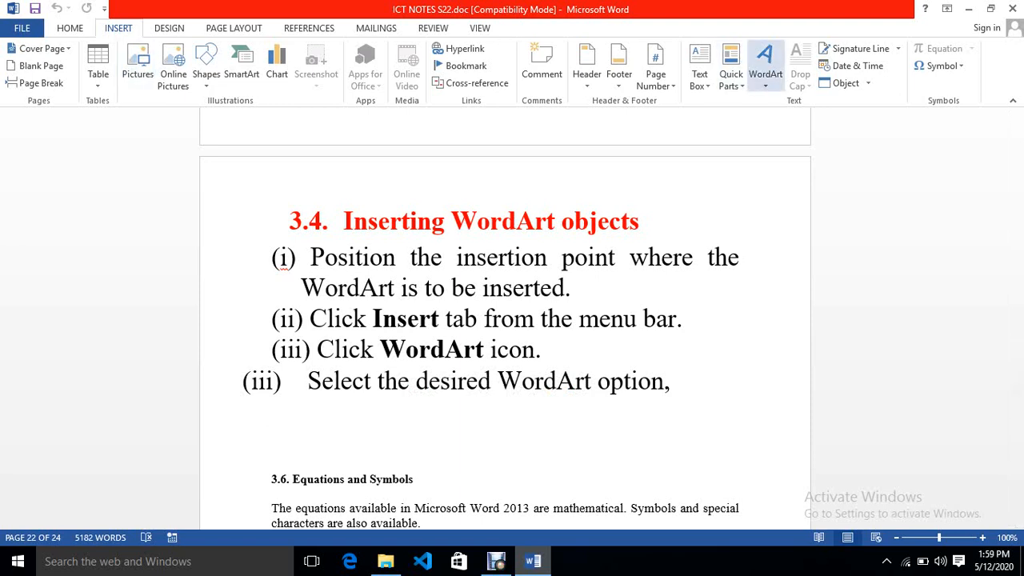
- Insert a WordArt object in the bold black style with the text IFAK IS THE BEST SCHOOL
{"action": "left_click", "coordinate": [765, 64]}
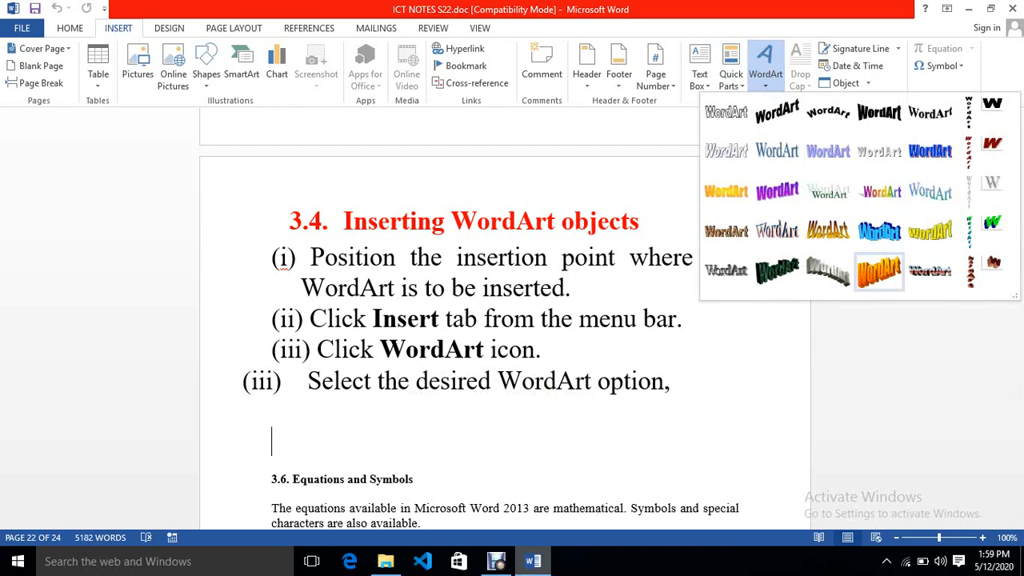
{"action": "left_click", "coordinate": [879, 112]}
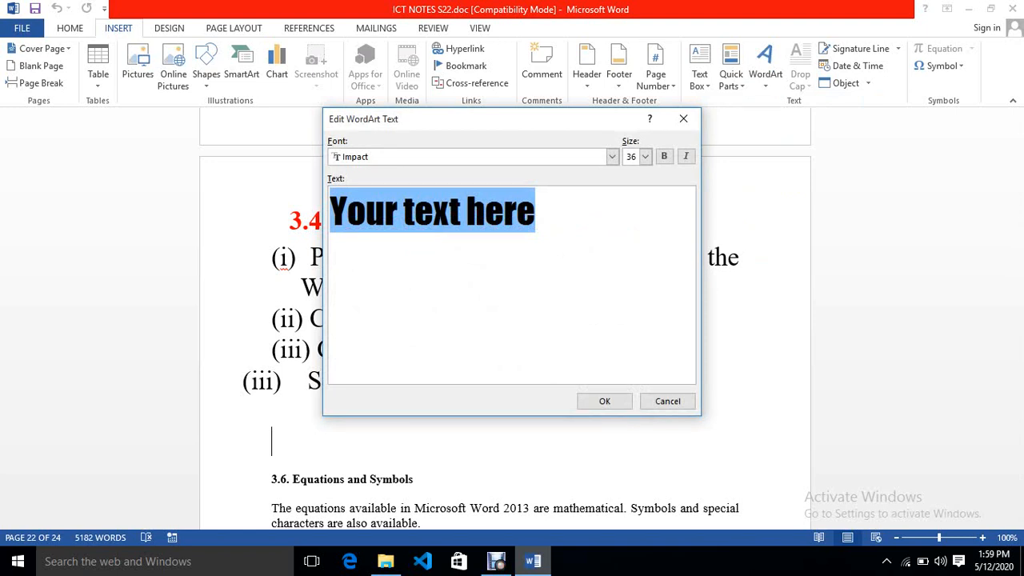
{"action": "type", "text": "I"}
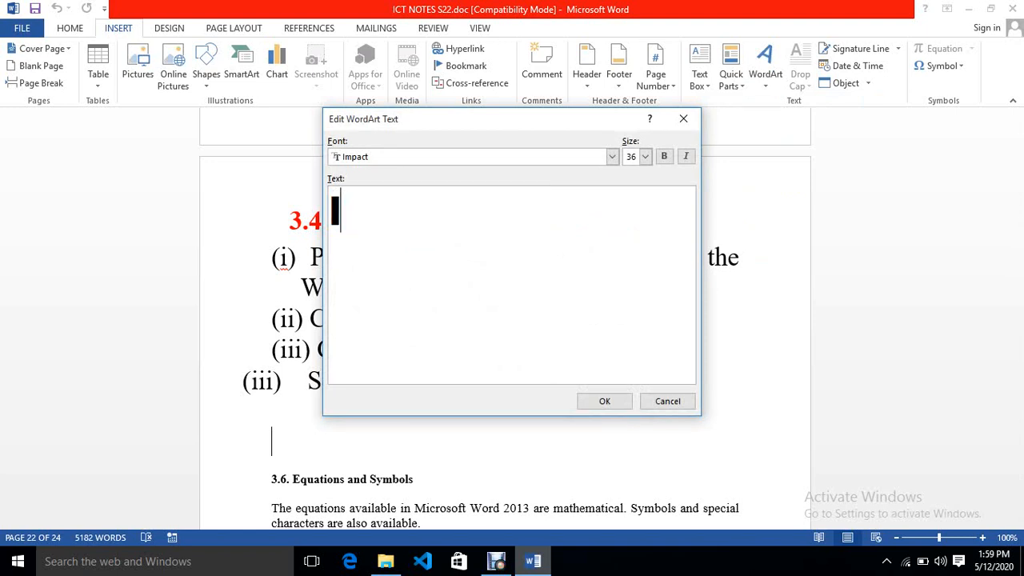
{"action": "type", "text": "FAK"}
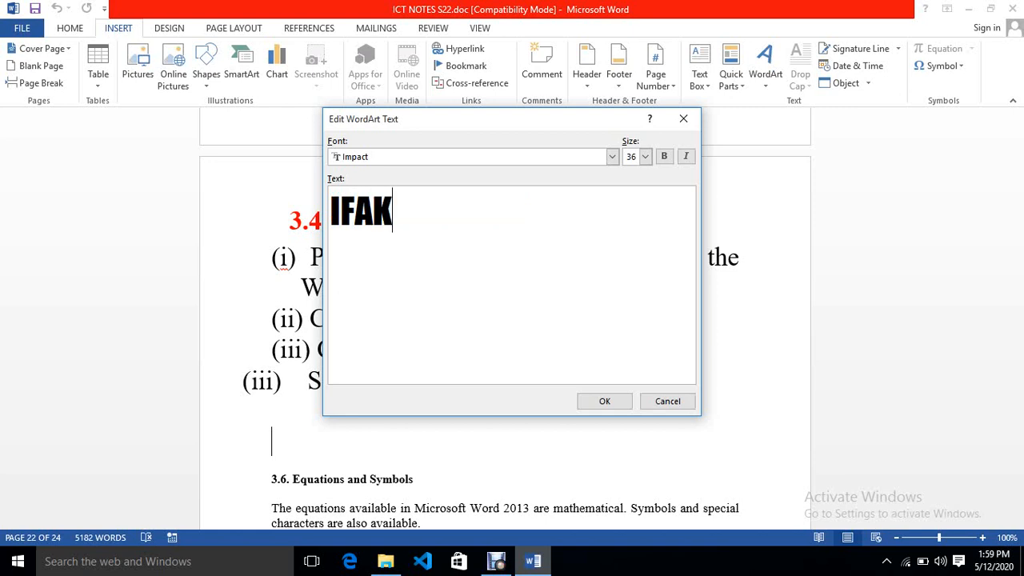
{"action": "type", "text": " IS "}
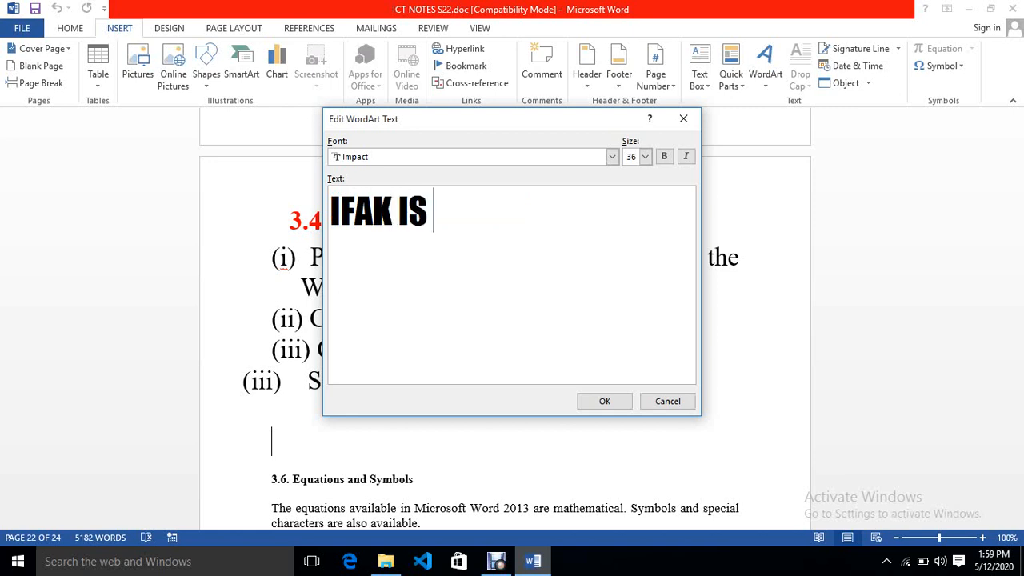
{"action": "type", "text": "THE B"}
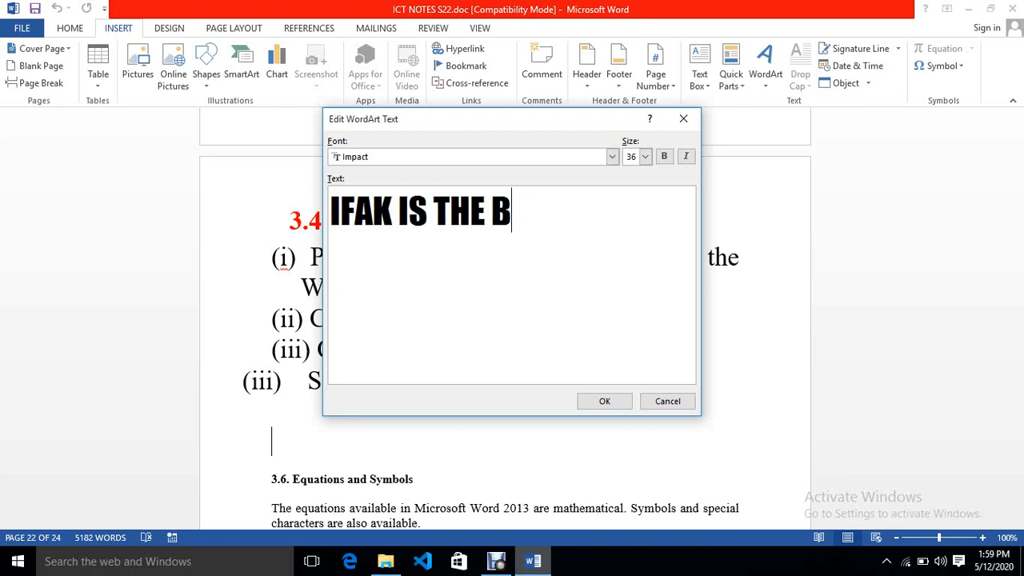
{"action": "type", "text": "EST S"}
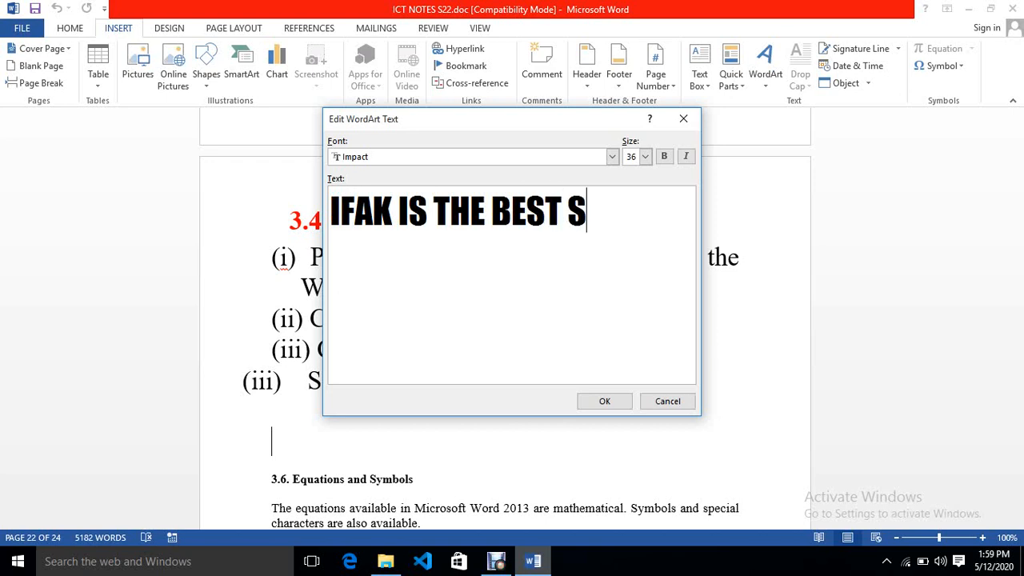
{"action": "type", "text": "CHOOLK"}
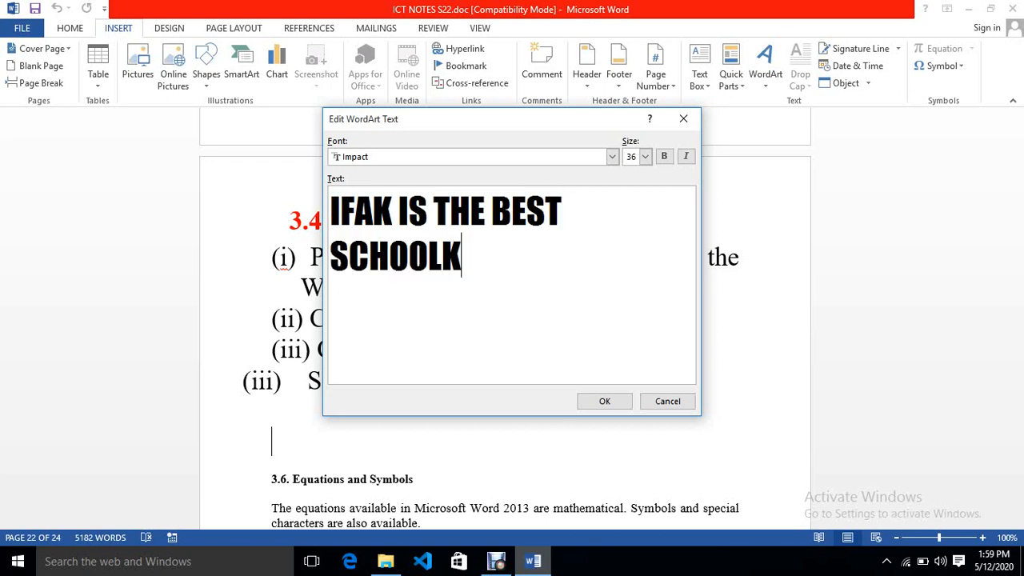
{"action": "key", "text": "BackSpace"}
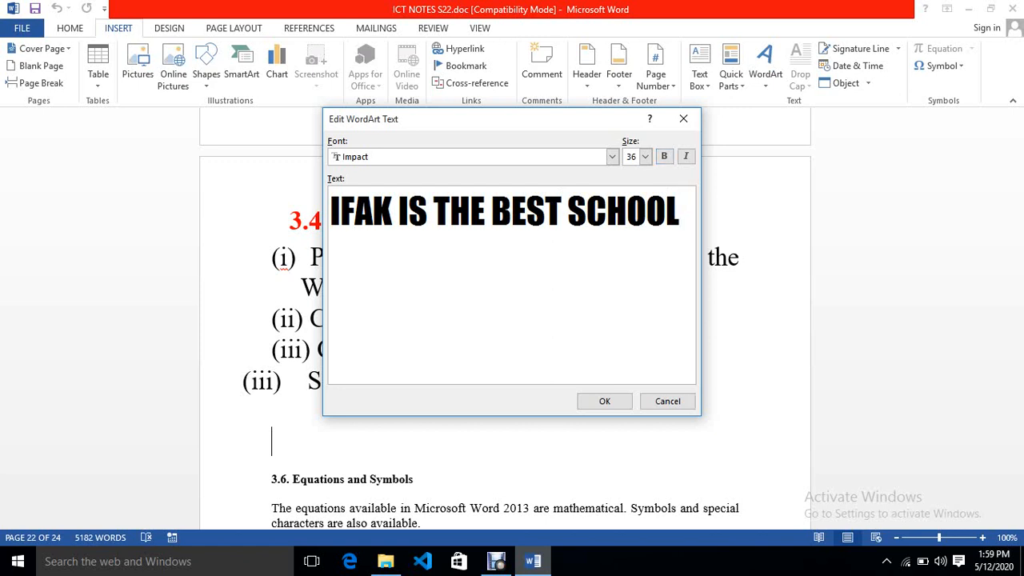
- Try a font size of 20 for the WordArt text, then restore it to 36
{"action": "left_click", "coordinate": [644, 156]}
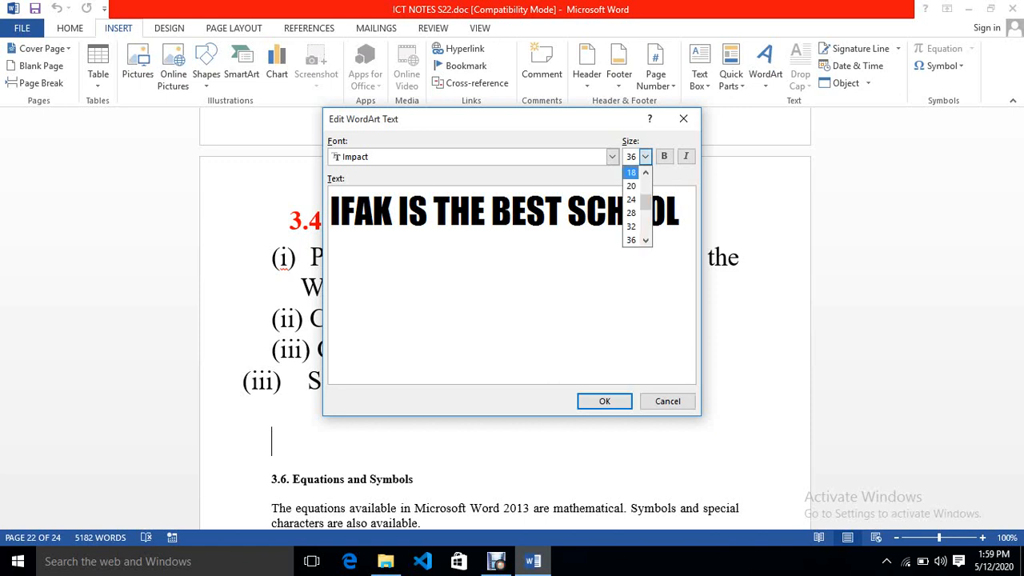
{"action": "left_click", "coordinate": [631, 186]}
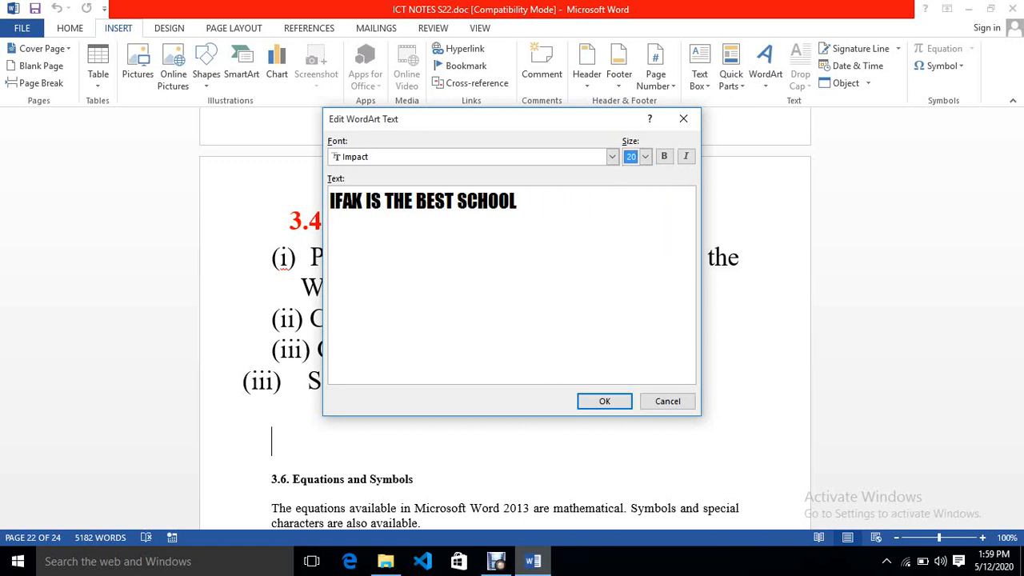
{"action": "left_click", "coordinate": [645, 156]}
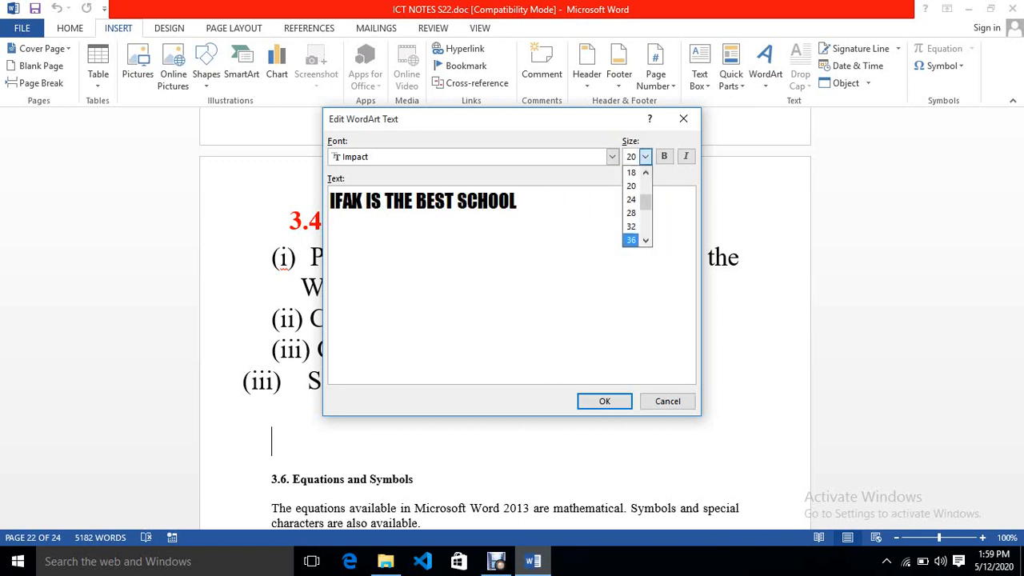
{"action": "left_click", "coordinate": [631, 240]}
{"action": "left_click", "coordinate": [645, 156]}
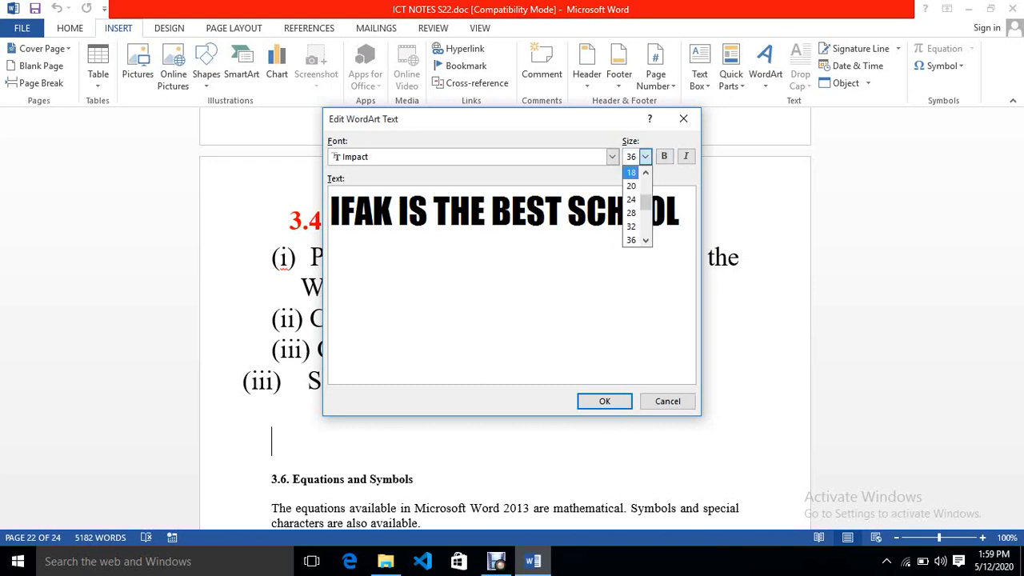
{"action": "left_click", "coordinate": [588, 211]}
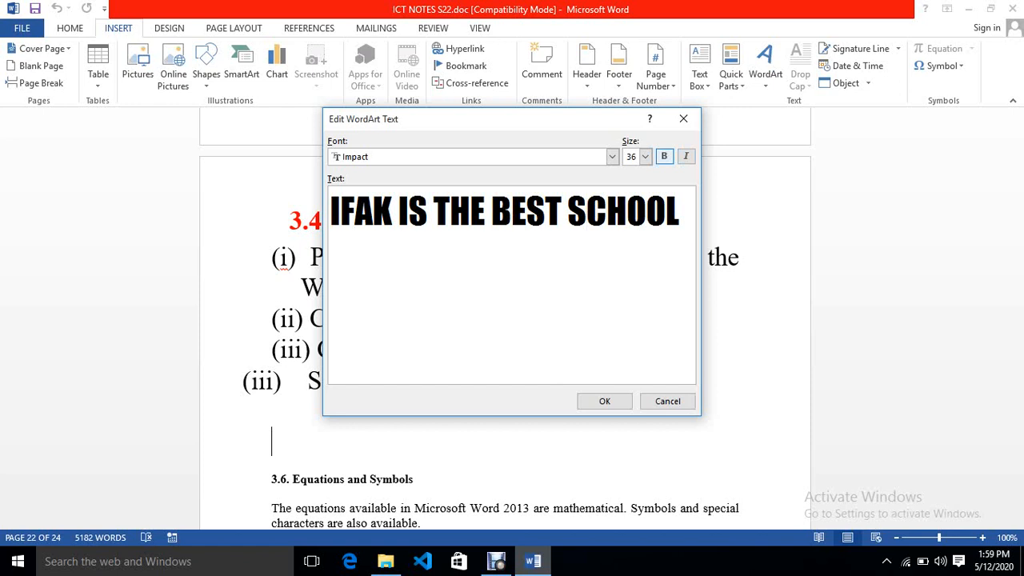
- Make the WordArt text italic and place the WordArt in the document
{"action": "left_click", "coordinate": [664, 156]}
{"action": "left_click", "coordinate": [664, 156]}
{"action": "left_click", "coordinate": [685, 156]}
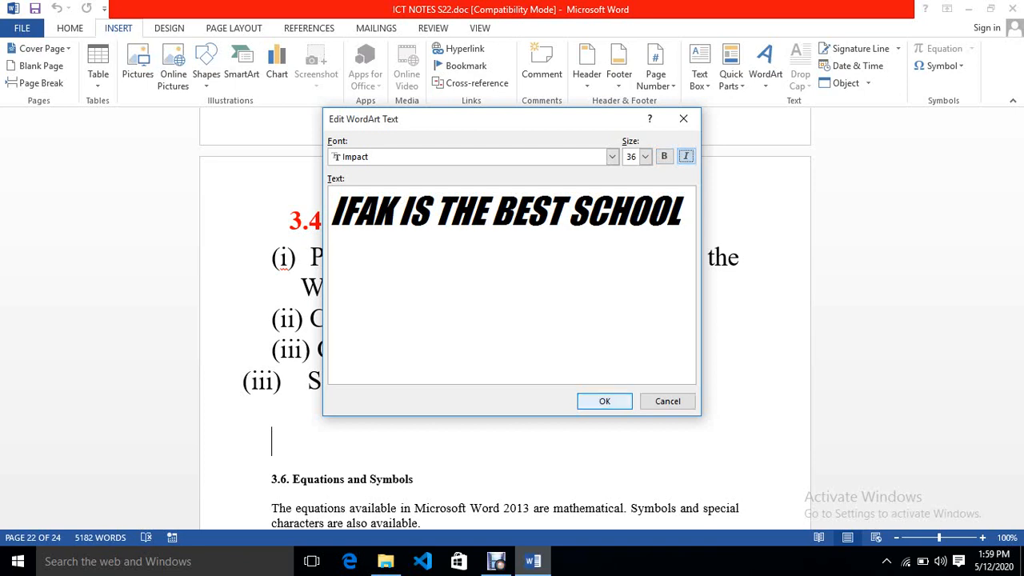
{"action": "key", "text": "Return"}
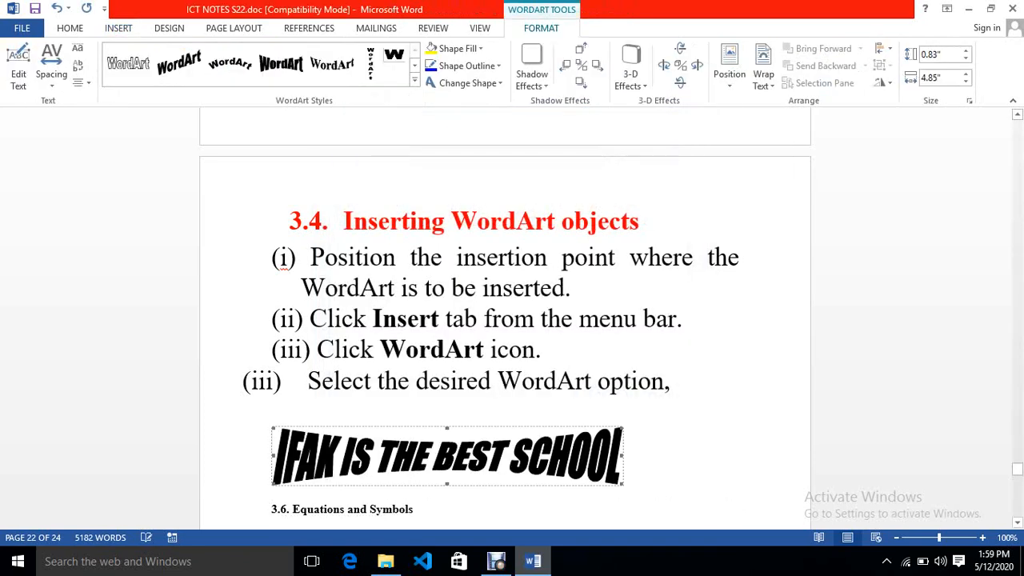
{"action": "left_click", "coordinate": [624, 474]}
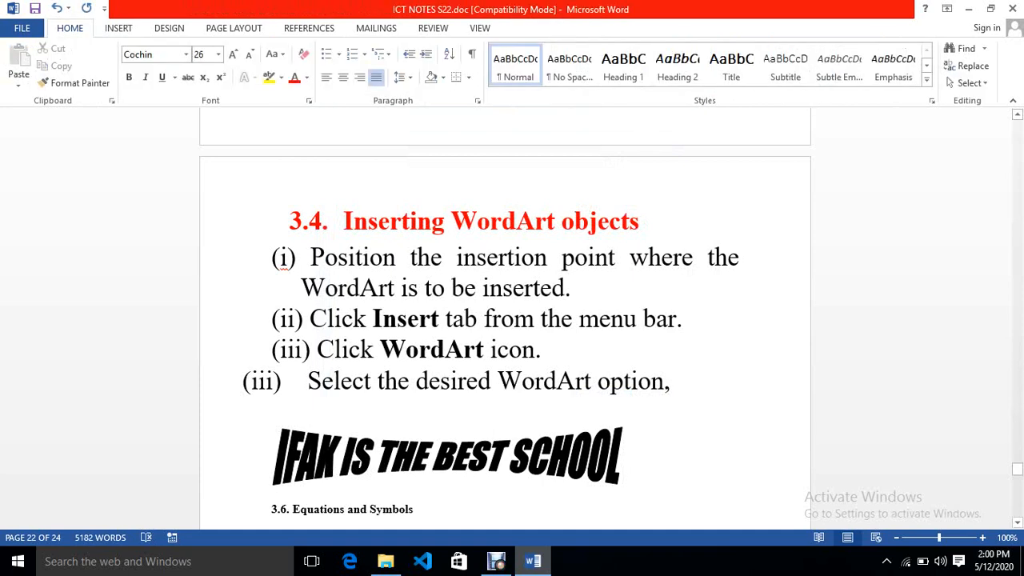
{"action": "left_click", "coordinate": [447, 457]}
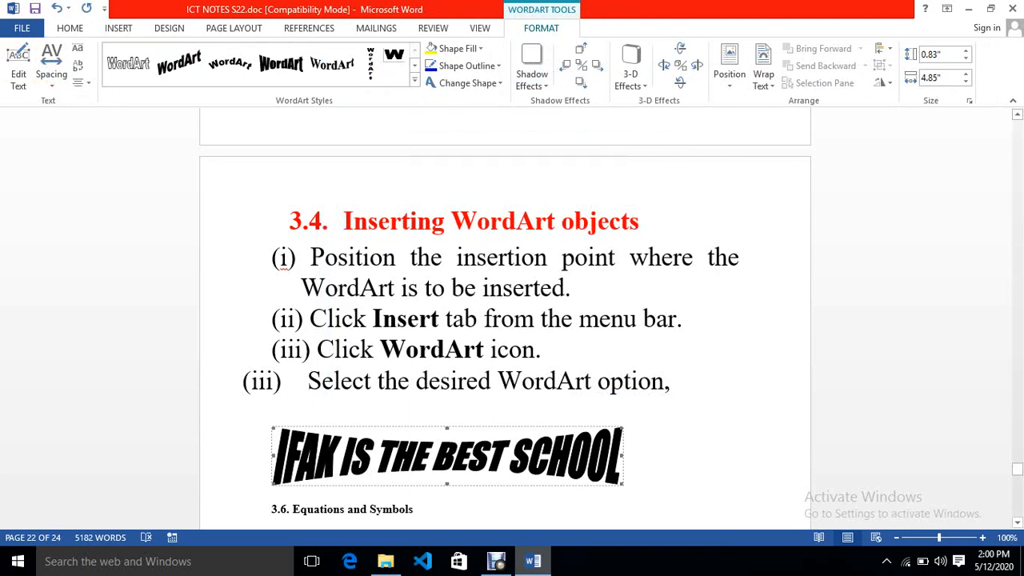
{"action": "left_click", "coordinate": [625, 472]}
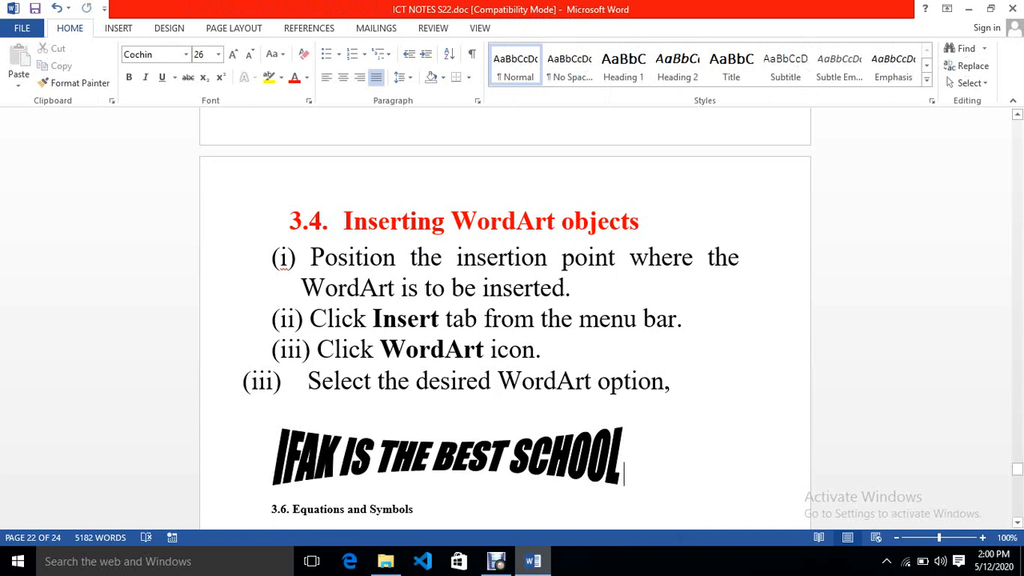
- Apply the yellow WordArt style from the styles gallery to the WordArt object
{"action": "left_click", "coordinate": [448, 457]}
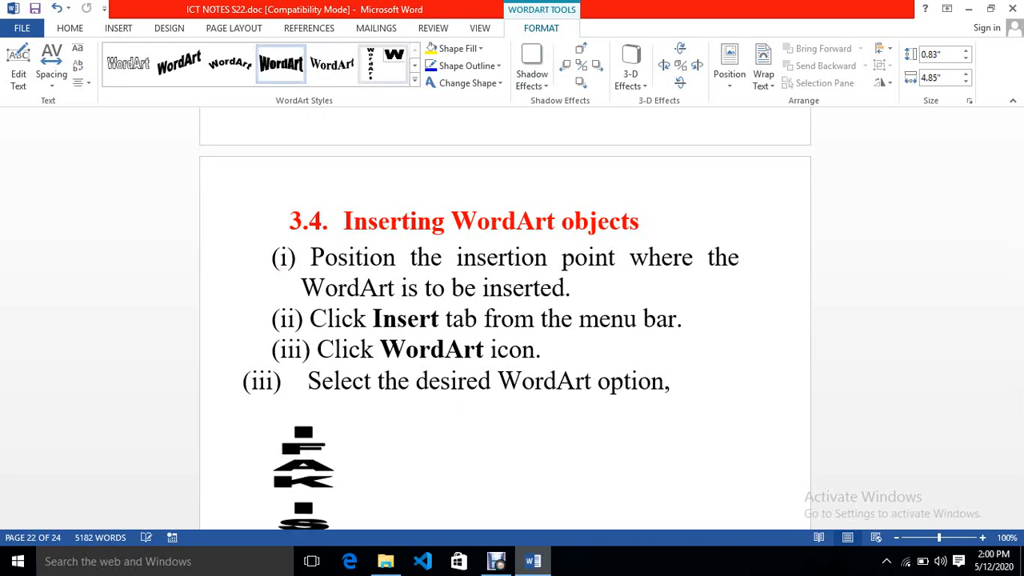
{"action": "left_click", "coordinate": [414, 81]}
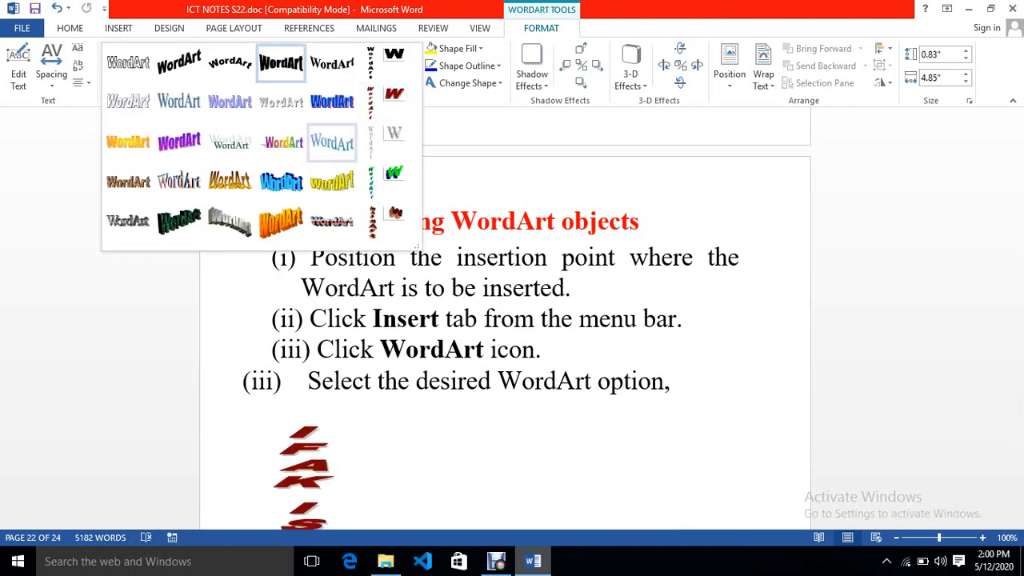
{"action": "left_click", "coordinate": [332, 182]}
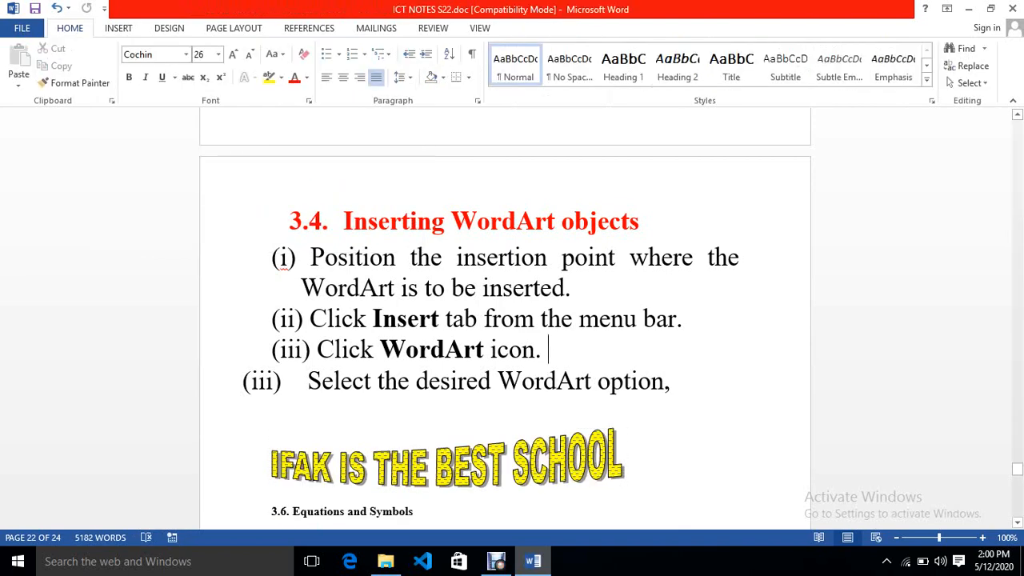
{"action": "left_click", "coordinate": [625, 476]}
{"action": "left_click", "coordinate": [560, 463]}
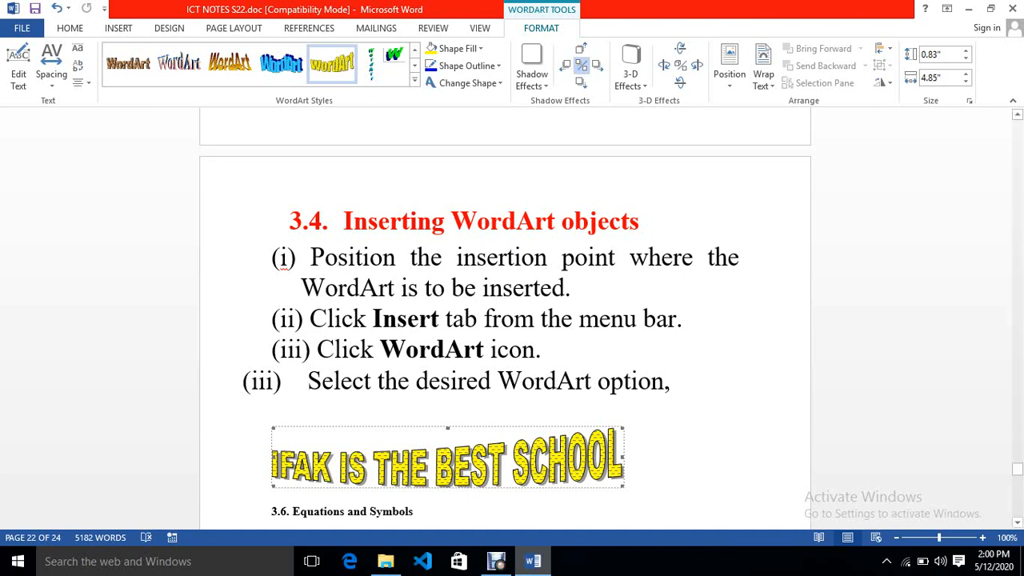
{"action": "left_click", "coordinate": [627, 474]}
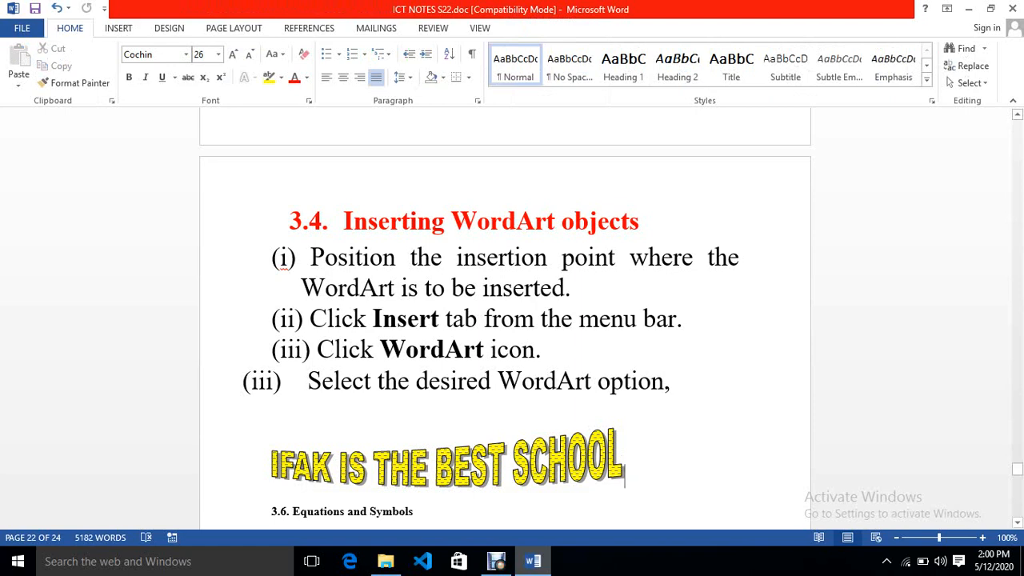